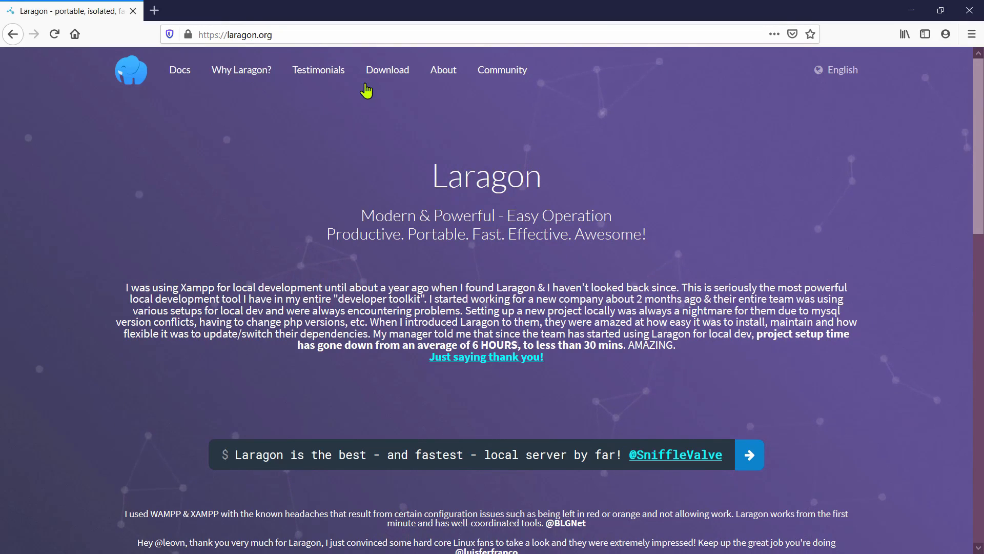
# From the Laragon website's download page, run the setup in English and accept C:\laragondemo as the destination folder.
pyautogui.click(386, 71)
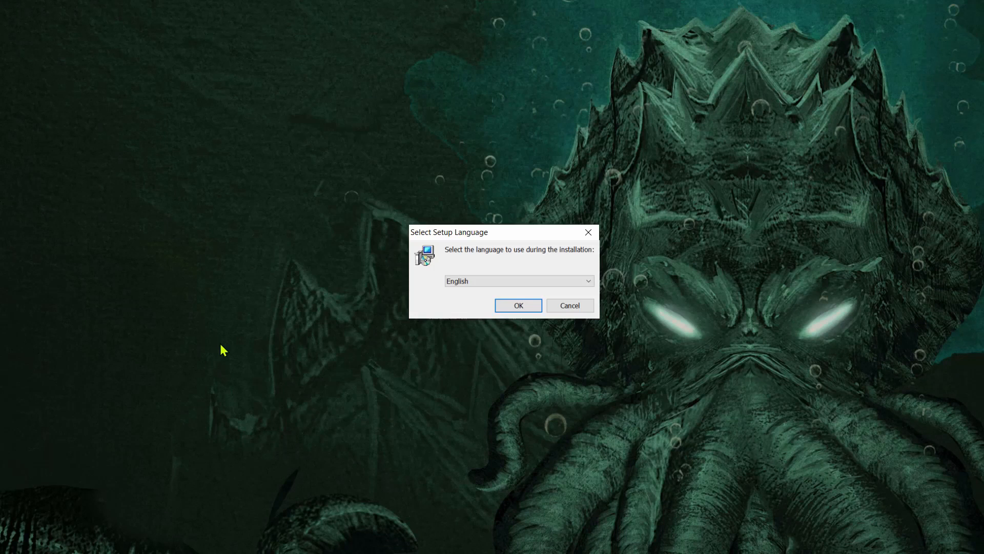
pyautogui.click(520, 307)
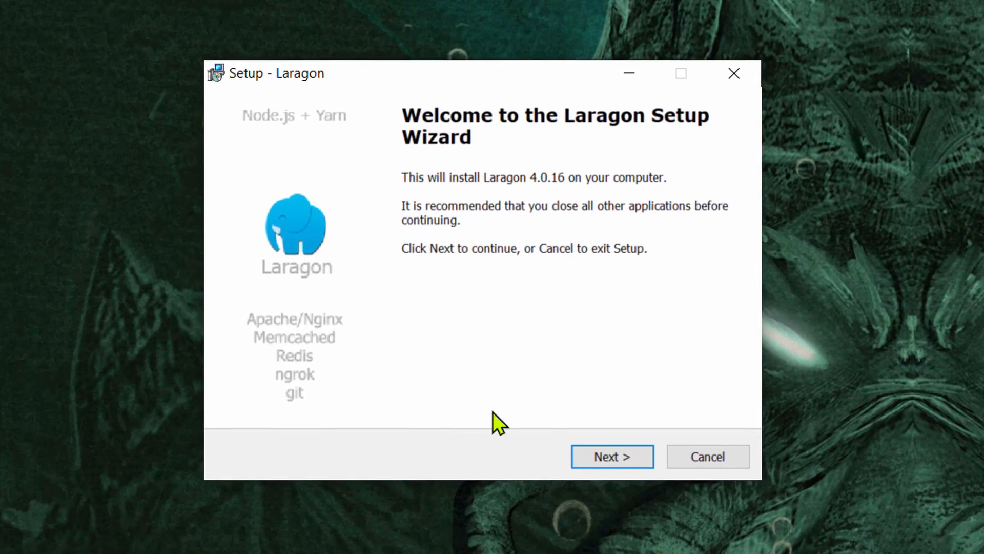
pyautogui.click(610, 458)
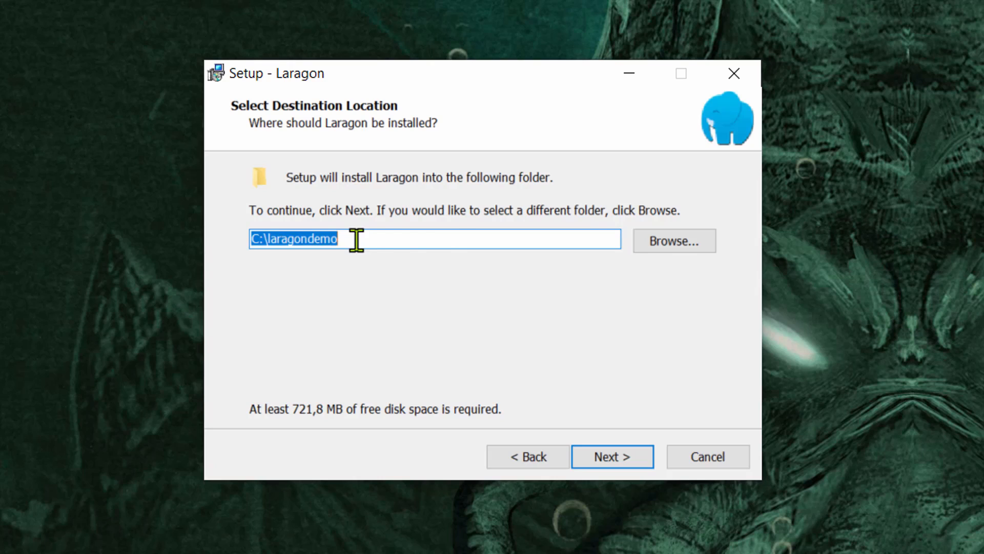
pyautogui.press('Return')
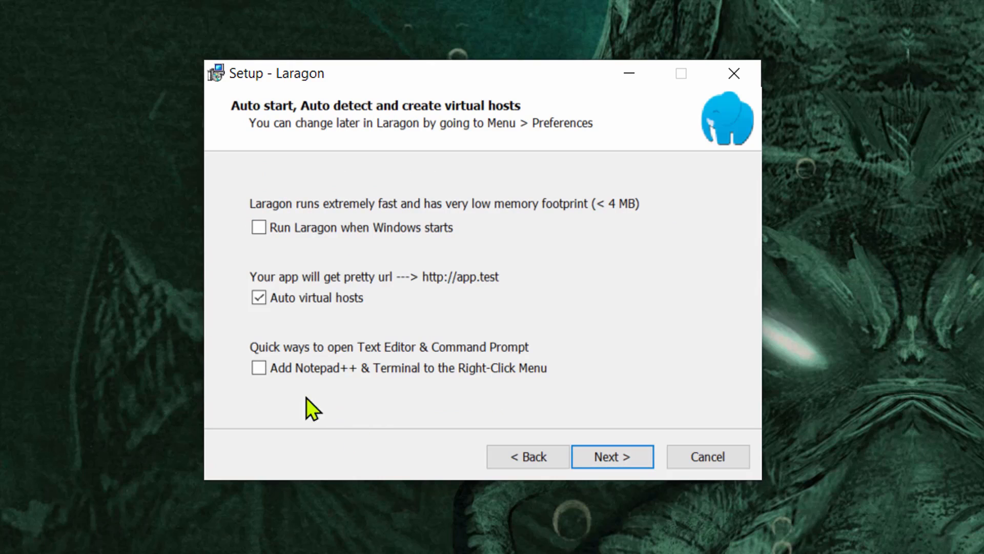
# Keep only Auto virtual hosts enabled, install Laragon, and finish the setup with Run Laragon selected.
pyautogui.click(259, 226)
pyautogui.click(258, 367)
pyautogui.click(605, 460)
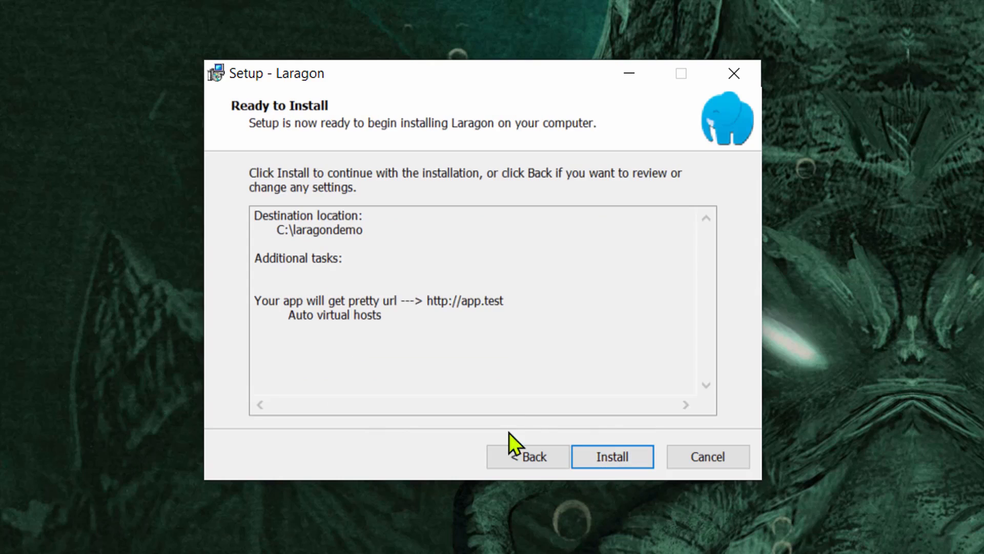
pyautogui.click(620, 460)
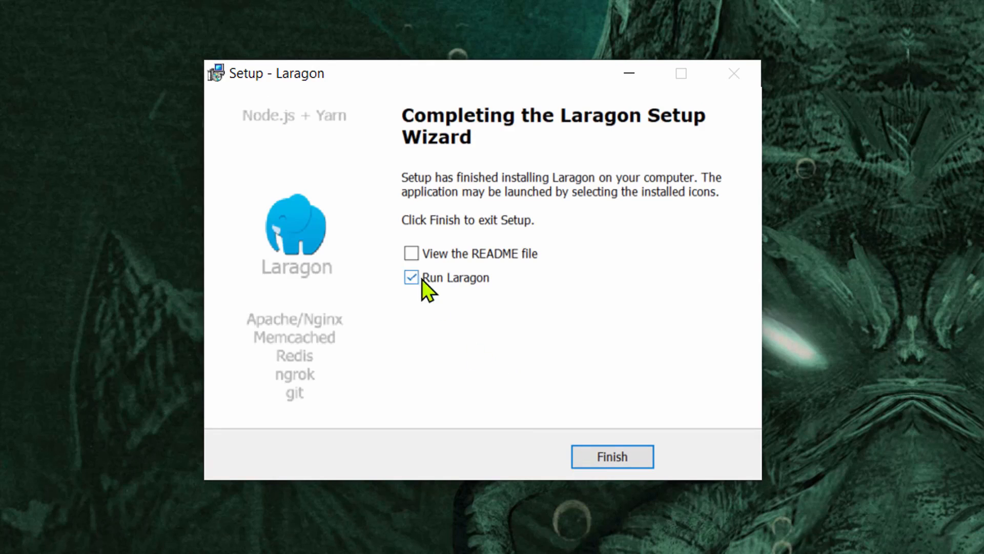
pyautogui.click(608, 455)
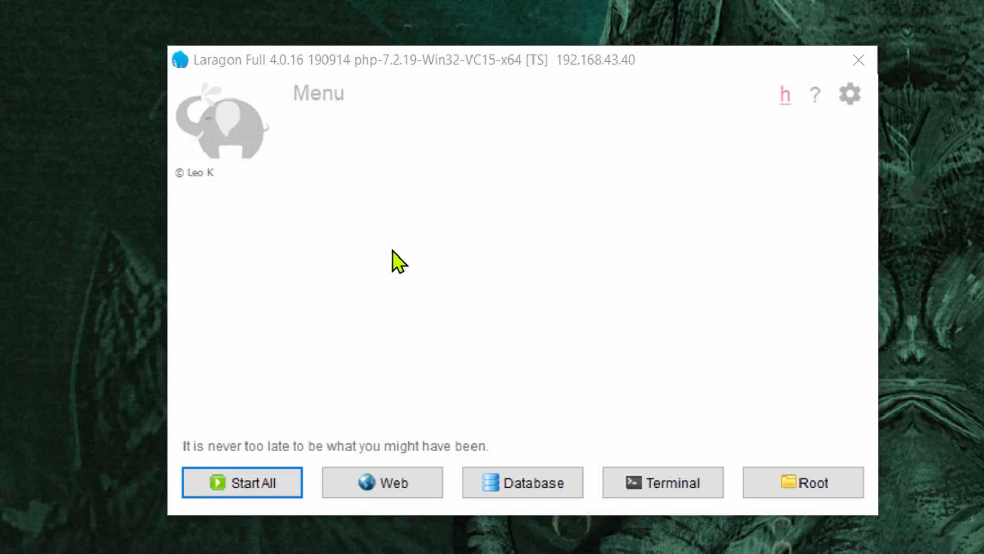
# Open the Laragon preferences and enable SSL on port 443 for Apache.
pyautogui.click(541, 160)
pyautogui.press('Tab')
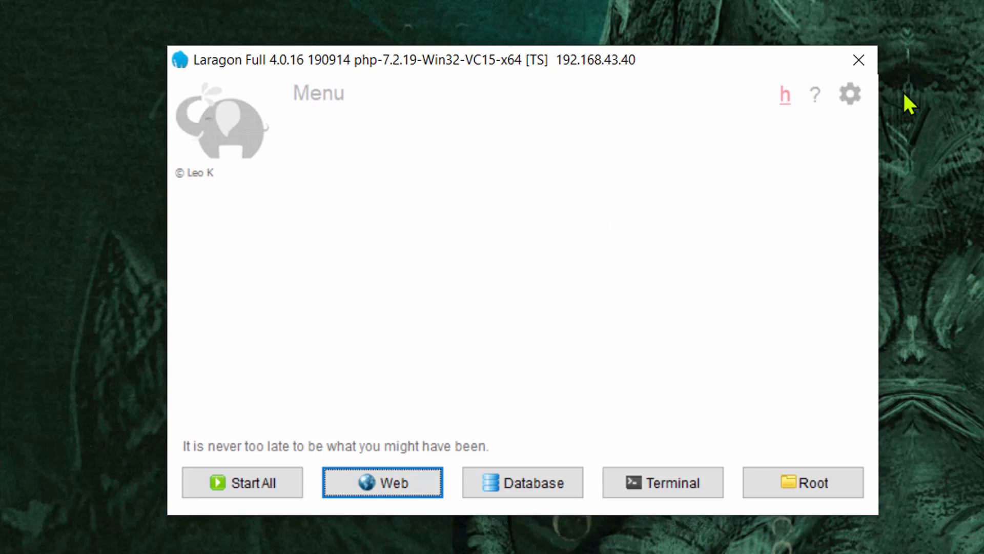
pyautogui.click(850, 96)
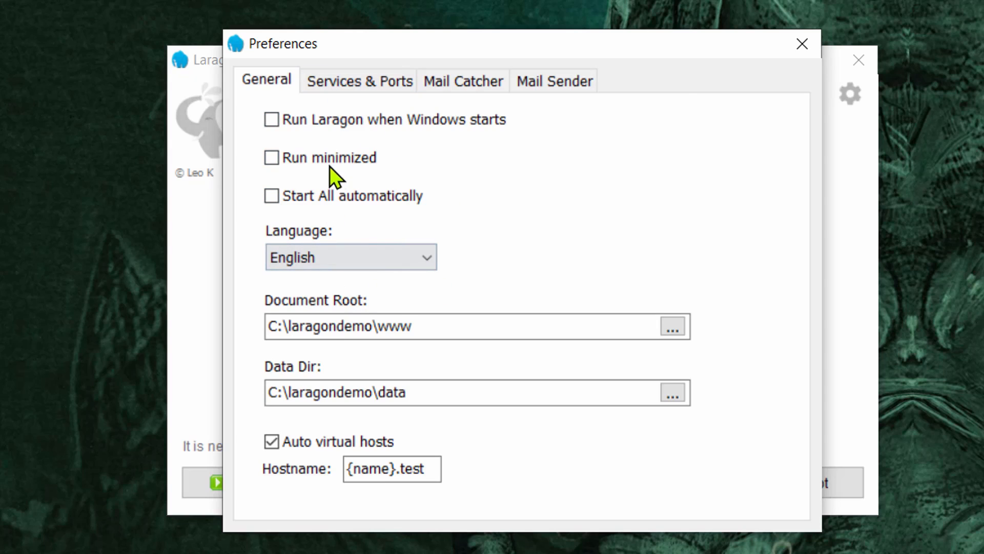
pyautogui.moveTo(328, 163)
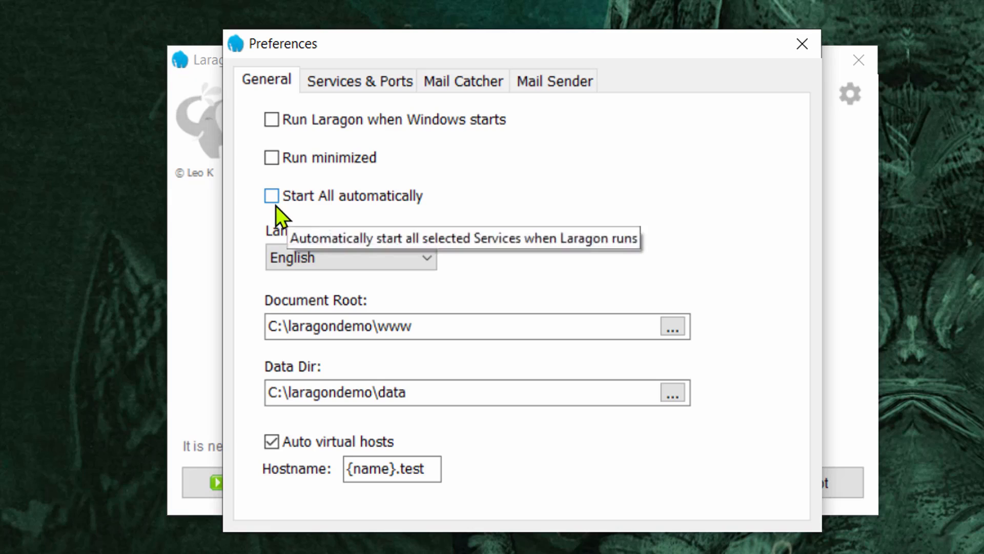
pyautogui.moveTo(273, 198)
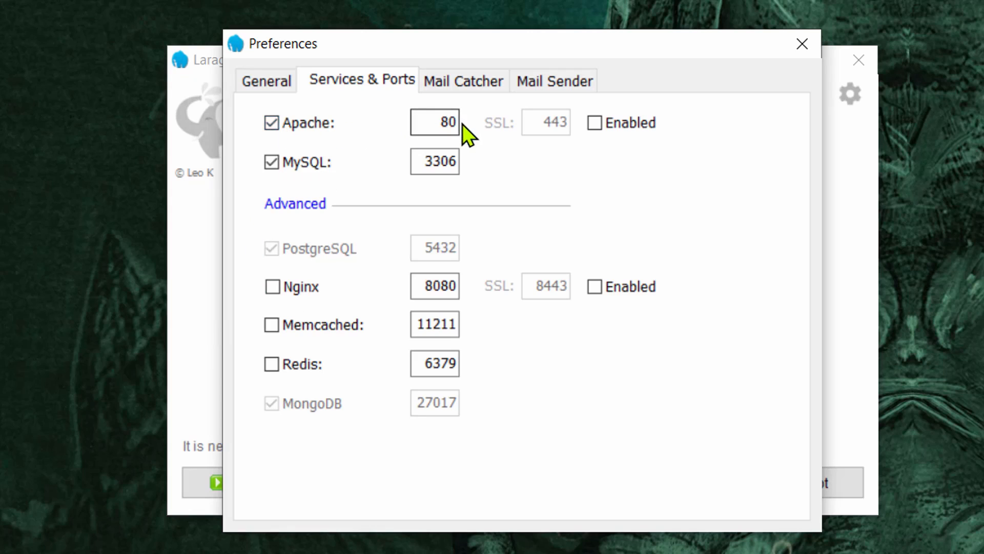
pyautogui.click(597, 124)
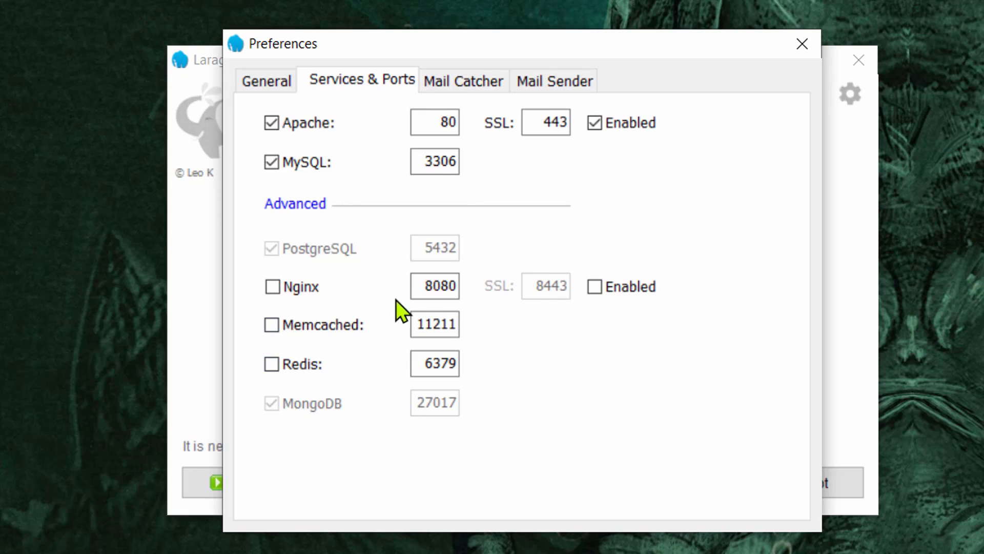
# Review the Mail Catcher and Mail Sender preferences, and close the preferences window.
pyautogui.click(461, 82)
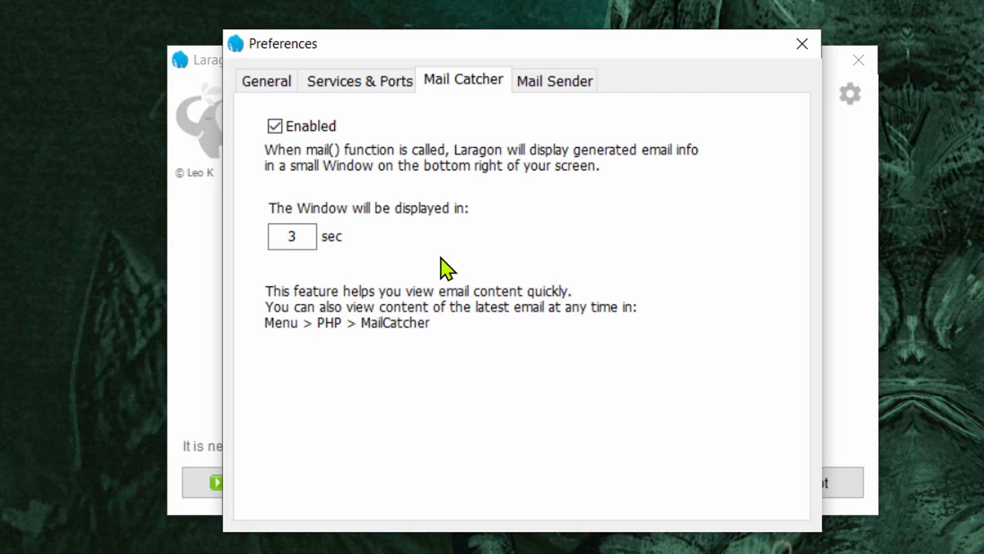
pyautogui.click(554, 80)
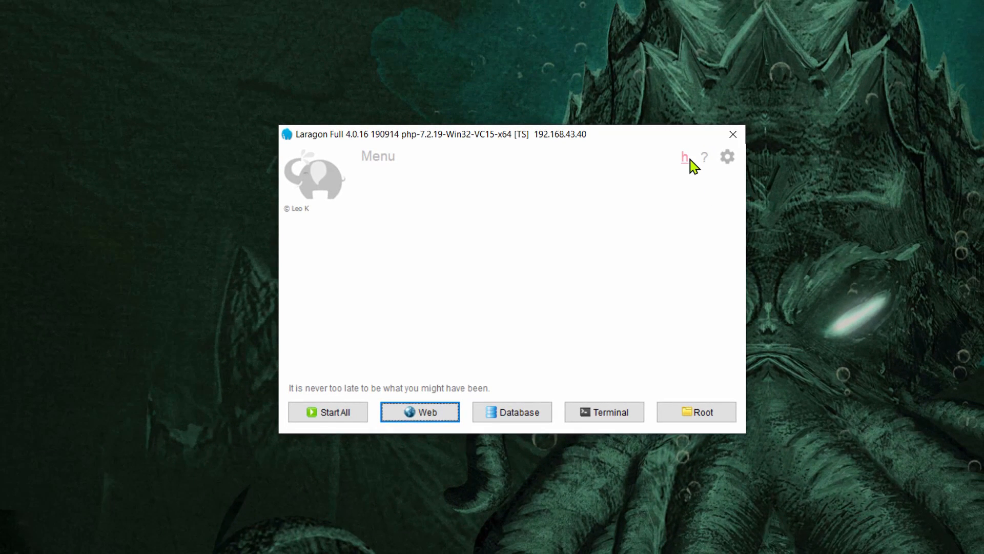
pyautogui.moveTo(689, 167)
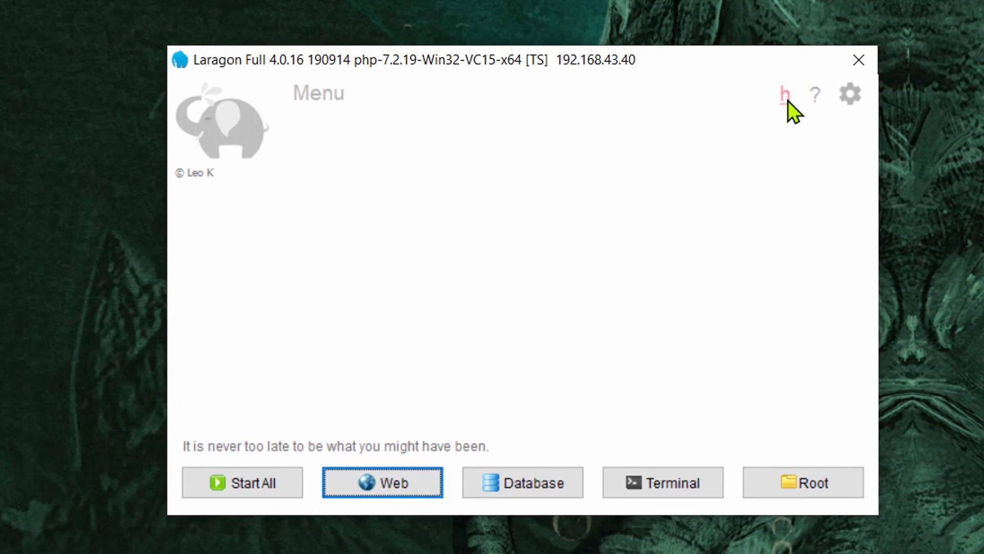
# Download and add the php package with Laragon's Quick add tool.
pyautogui.click(325, 96)
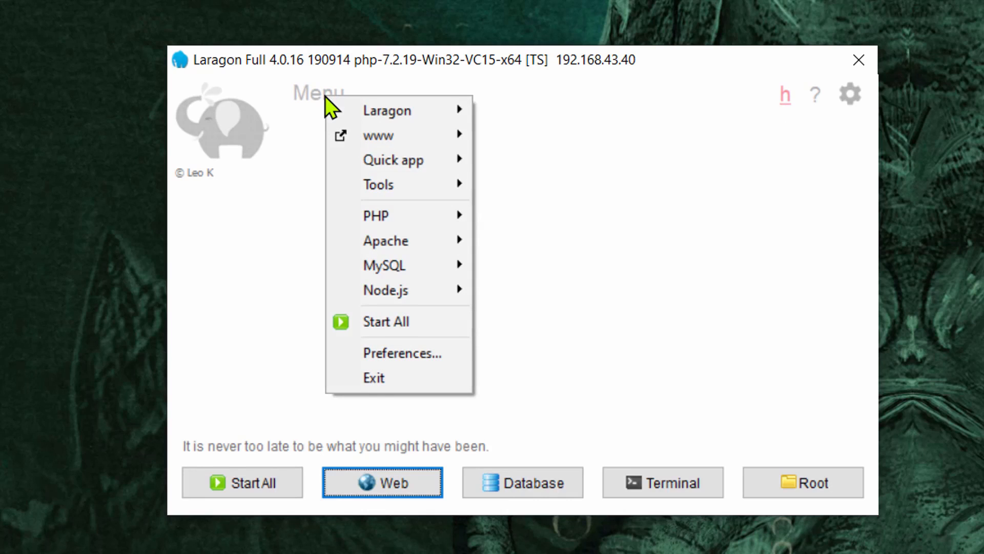
pyautogui.moveTo(358, 110)
pyautogui.moveTo(382, 142)
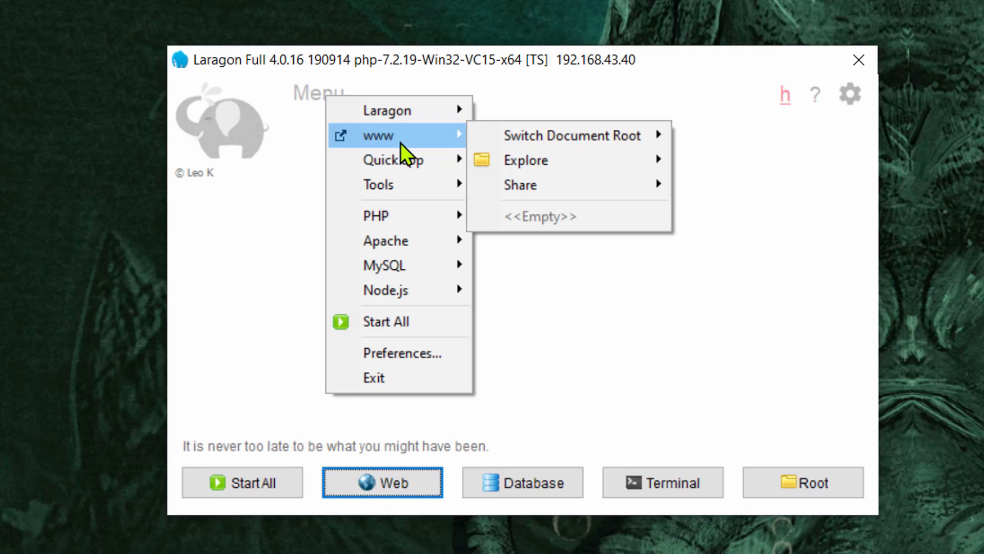
pyautogui.moveTo(543, 190)
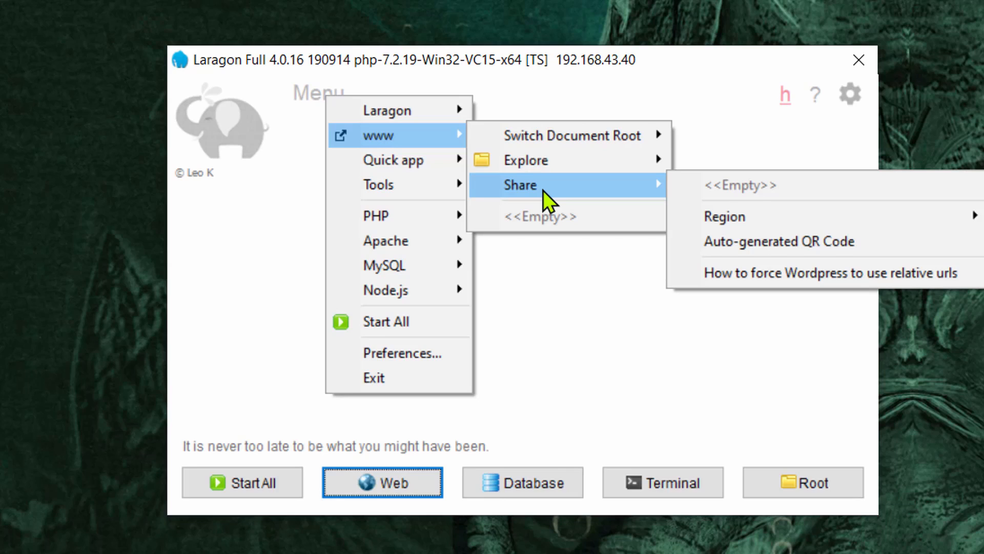
pyautogui.moveTo(395, 166)
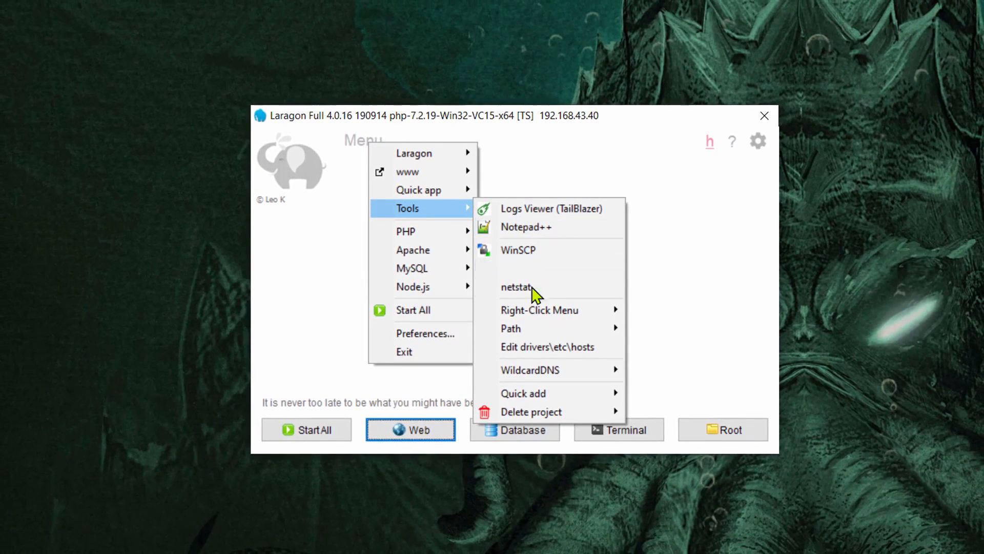
pyautogui.moveTo(567, 313)
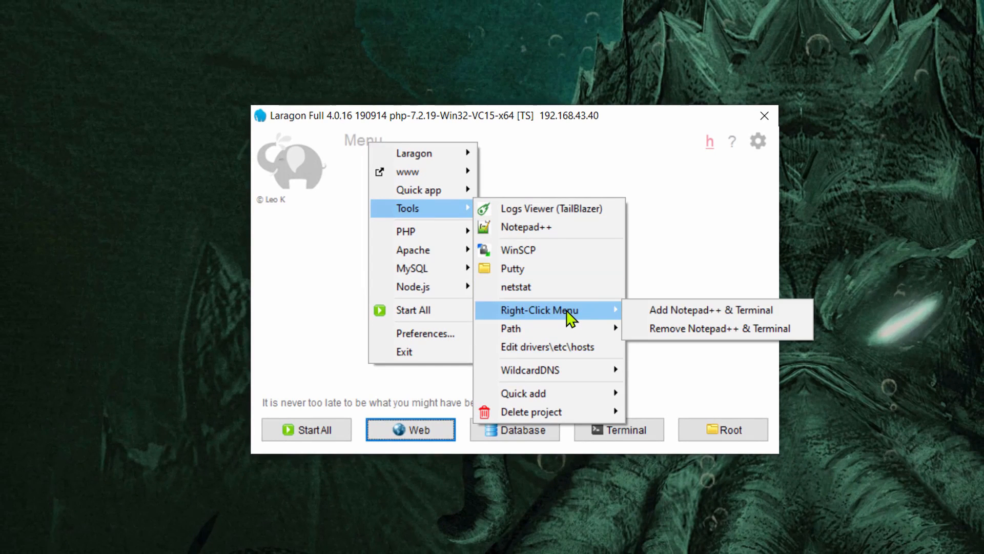
pyautogui.moveTo(548, 400)
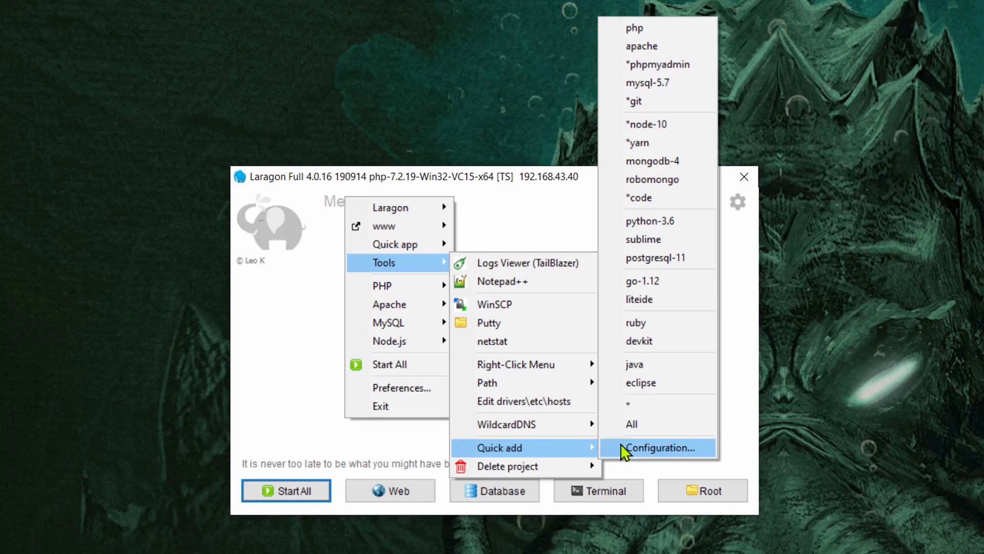
pyautogui.click(649, 29)
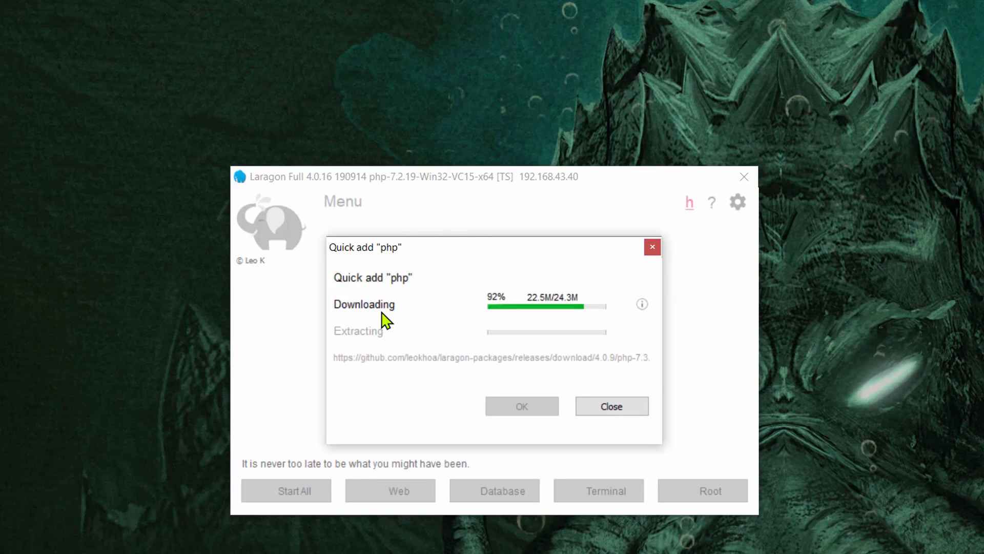
# Switch the active PHP version to php-7.3.2-Win32-VC15-x64.
pyautogui.click(343, 202)
pyautogui.moveTo(387, 295)
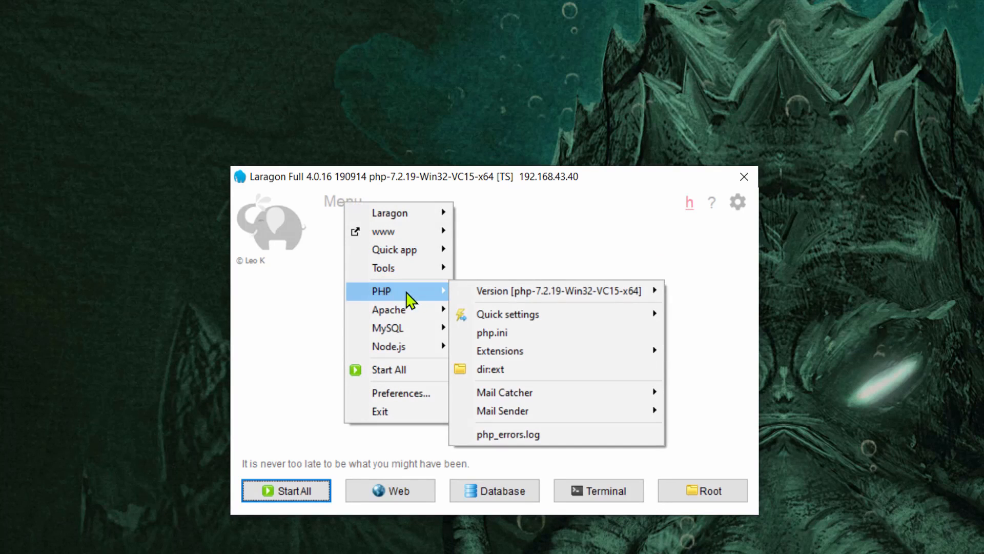
pyautogui.moveTo(520, 293)
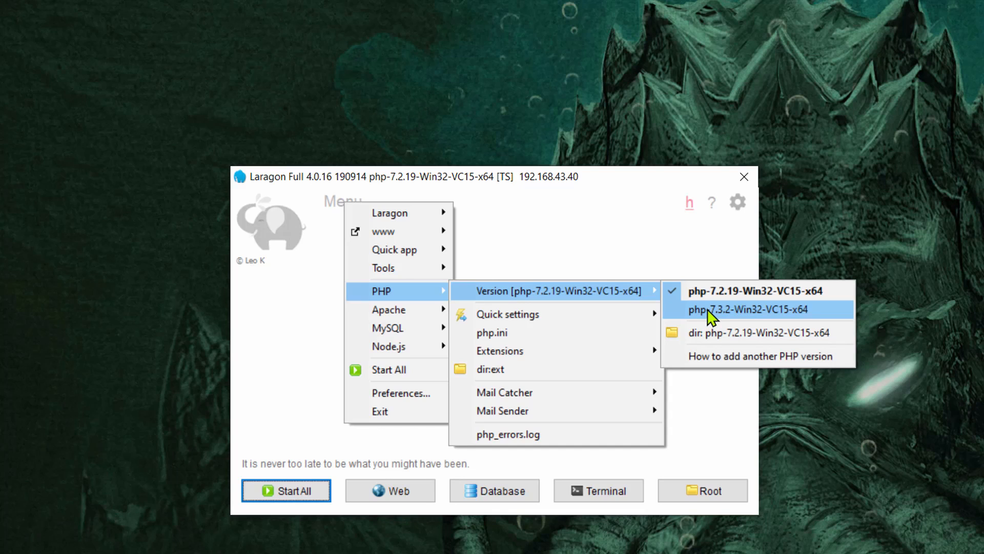
pyautogui.click(711, 316)
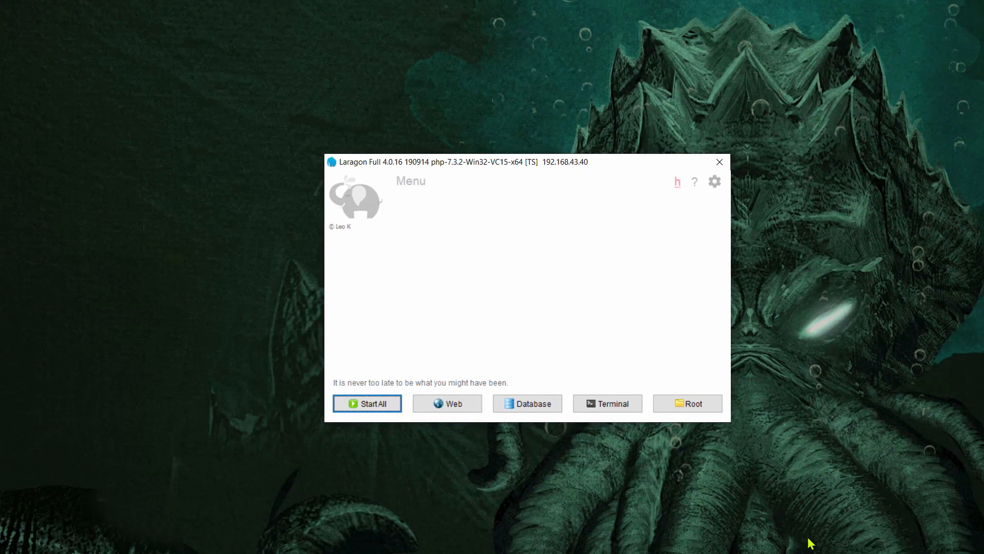
# Check which PHP version is active and look over the Apache, MySQL and Node.js options.
pyautogui.click(413, 186)
pyautogui.moveTo(425, 252)
pyautogui.moveTo(569, 259)
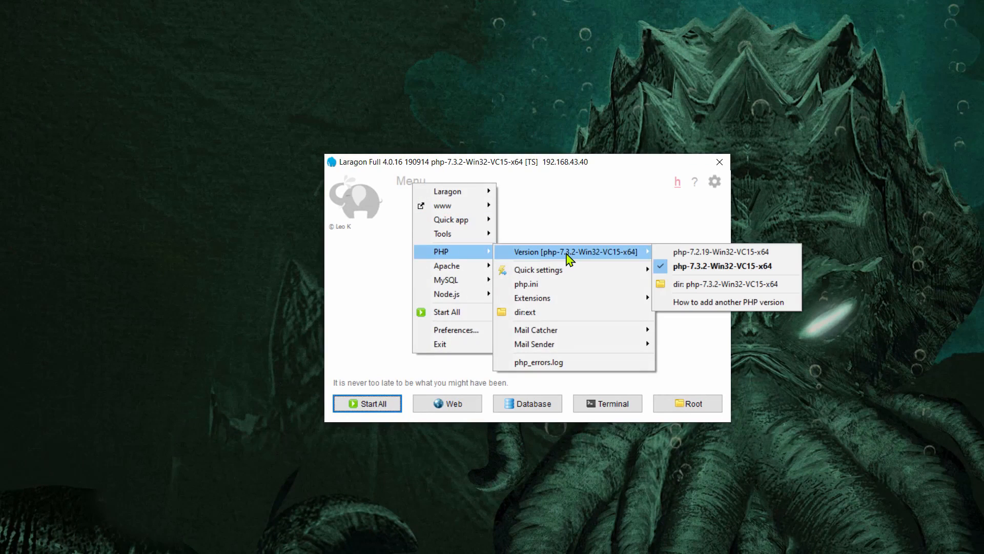
pyautogui.click(419, 184)
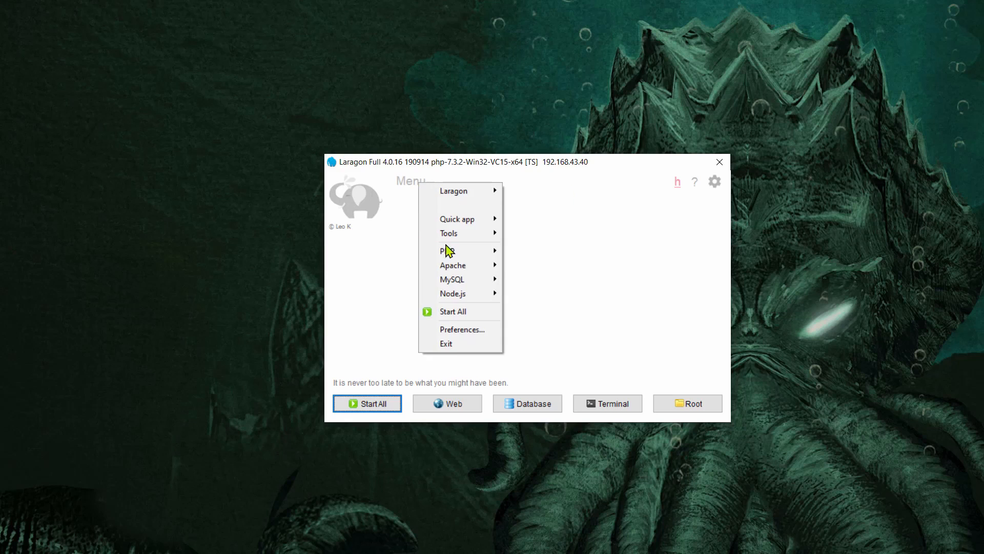
pyautogui.moveTo(462, 270)
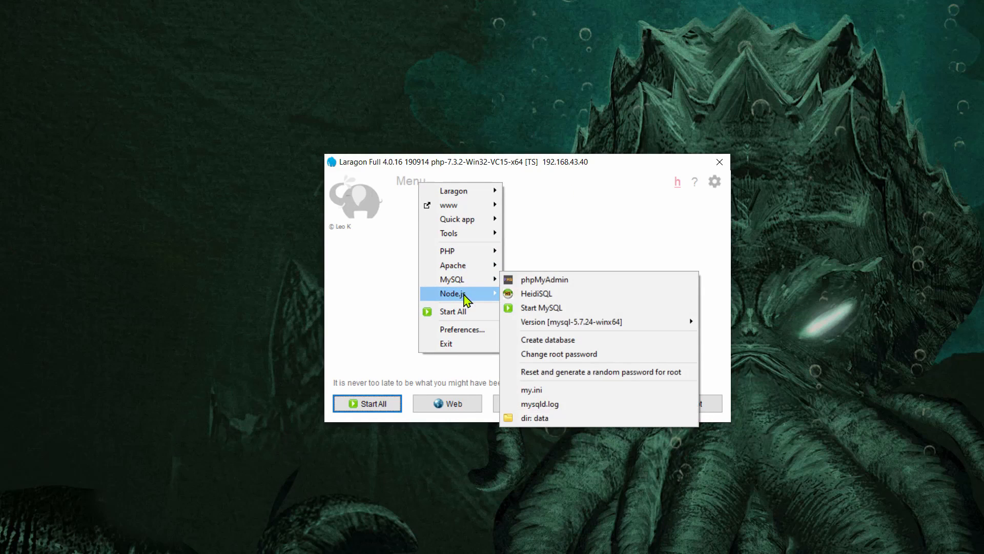
pyautogui.click(386, 351)
# Start all Laragon services and allow mysqld.exe and Apache HTTP Server through the Windows firewall on private networks.
pyautogui.click(365, 405)
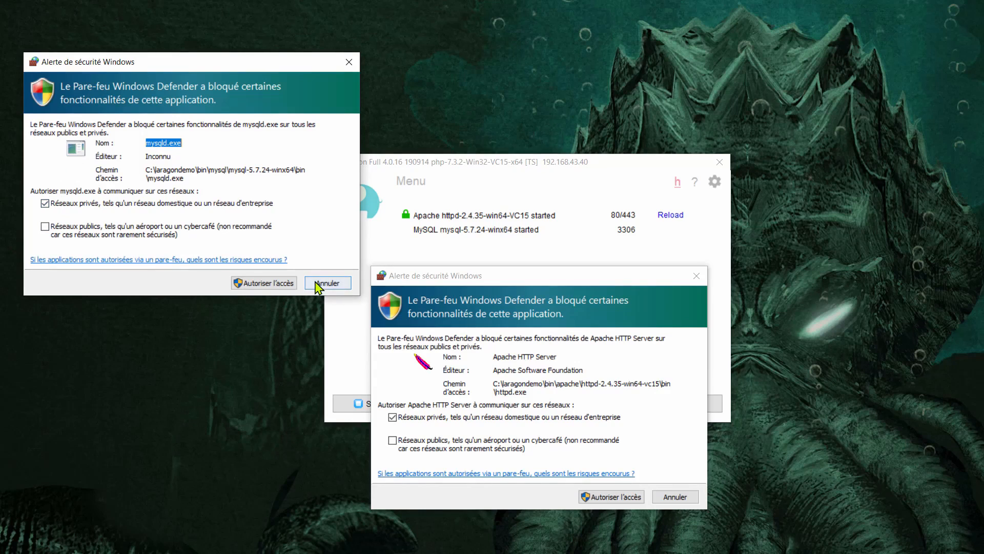
pyautogui.click(270, 283)
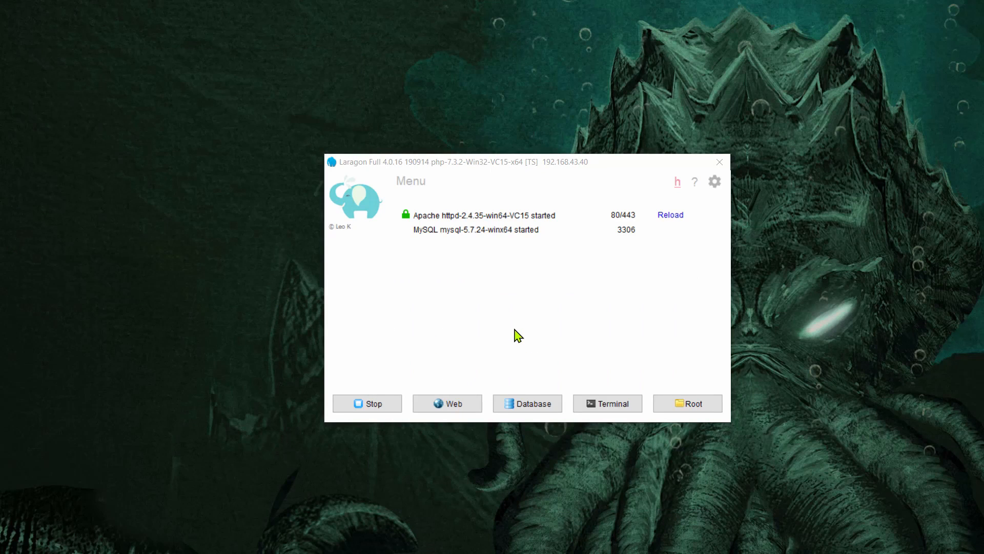
# Open the Laragon terminal, list the www folder with ls -la, and check the PHP version with php -v.
pyautogui.click(615, 405)
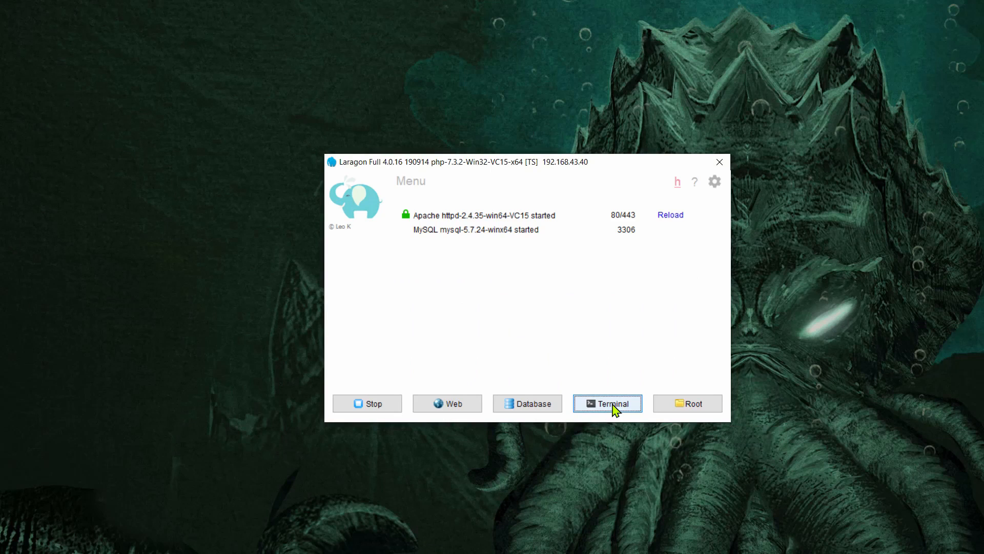
pyautogui.click(614, 405)
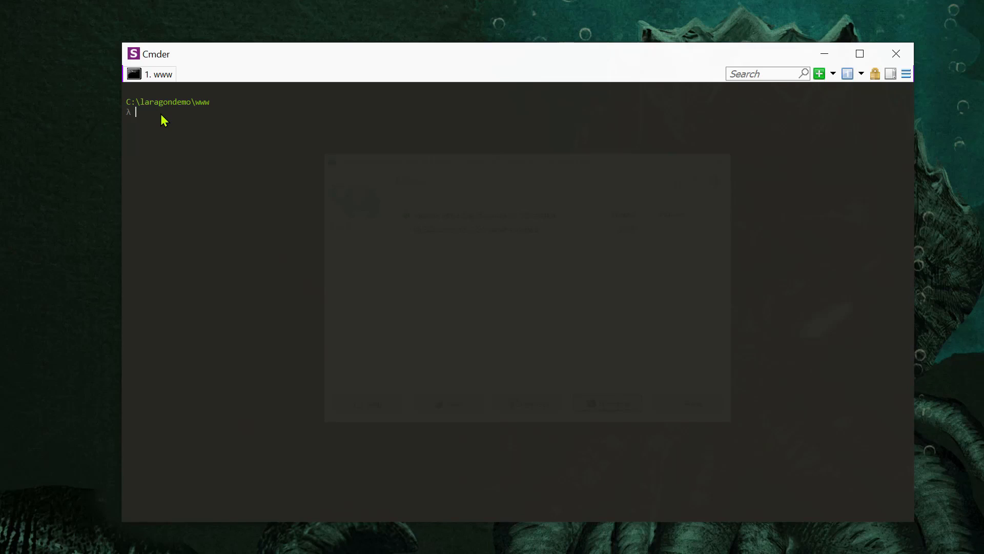
pyautogui.press('Return')
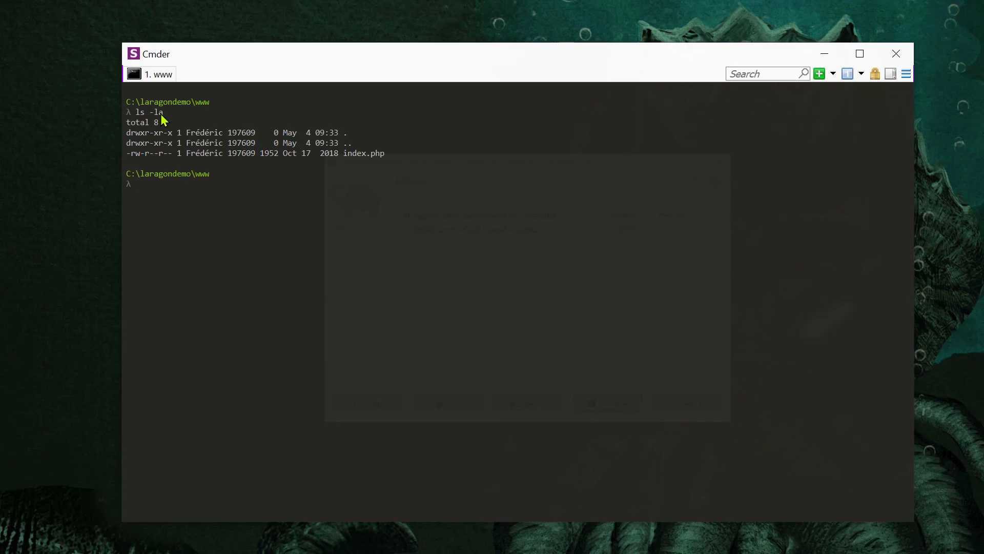
pyautogui.write('php -v')
pyautogui.press('Return')
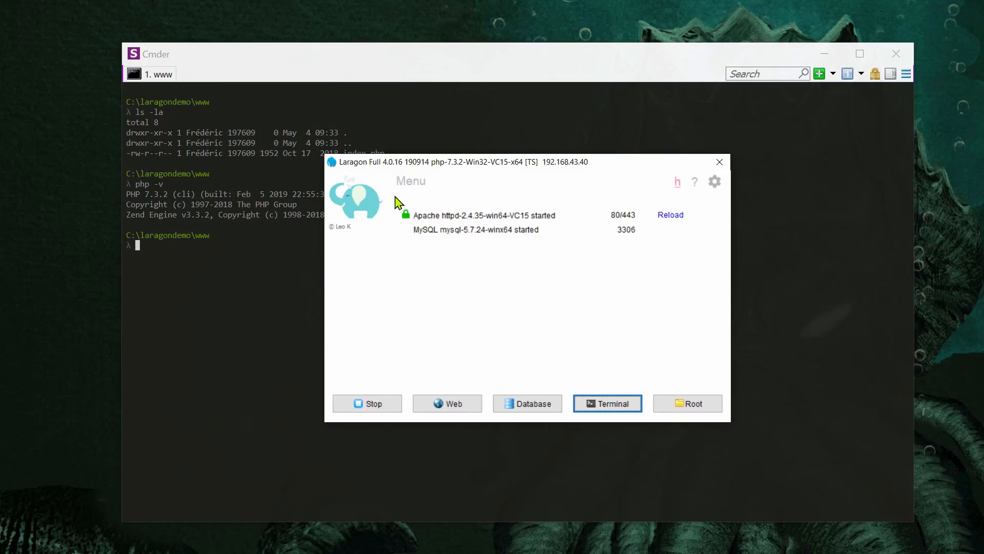
# Switch the active PHP version in Laragon to php-7.2.19-Win32-VC15-x64.
pyautogui.click(418, 184)
pyautogui.moveTo(451, 251)
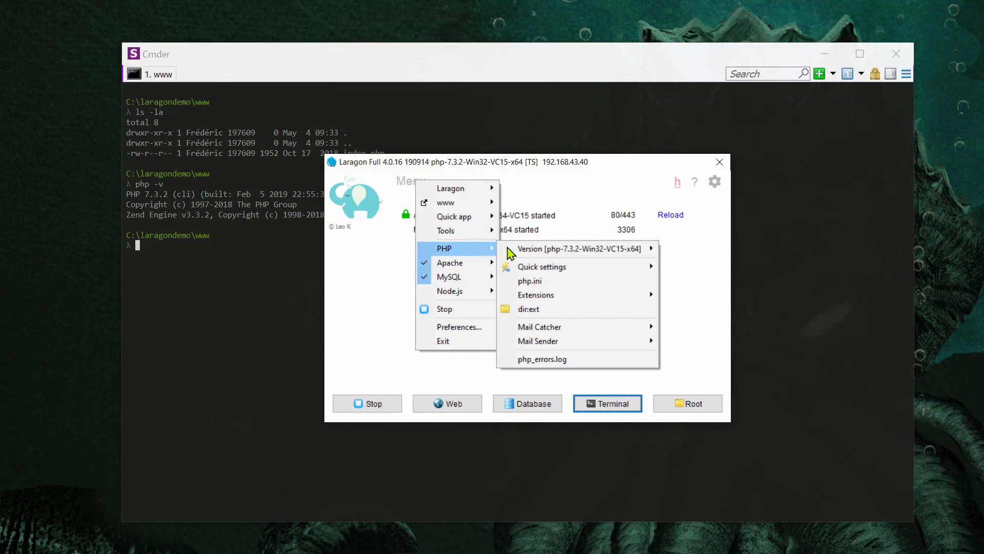
pyautogui.moveTo(583, 251)
pyautogui.click(695, 250)
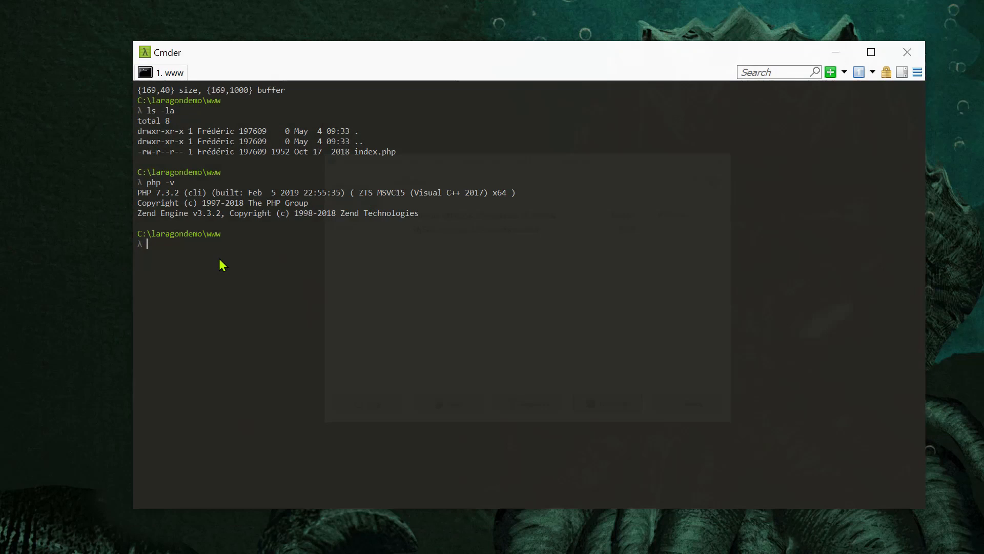
# Check the PHP version with php -v in the terminal session that is already open.
pyautogui.click(220, 259)
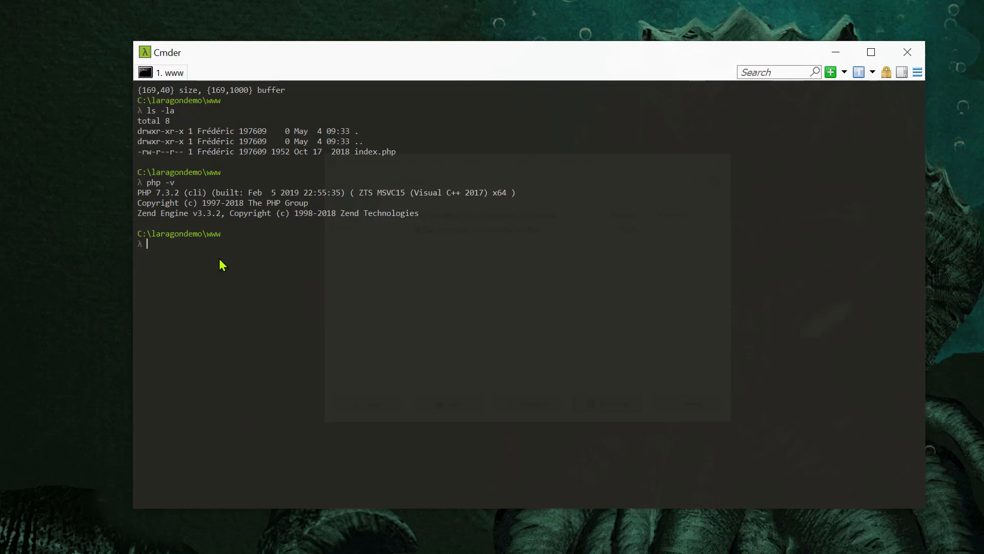
pyautogui.write('php -v')
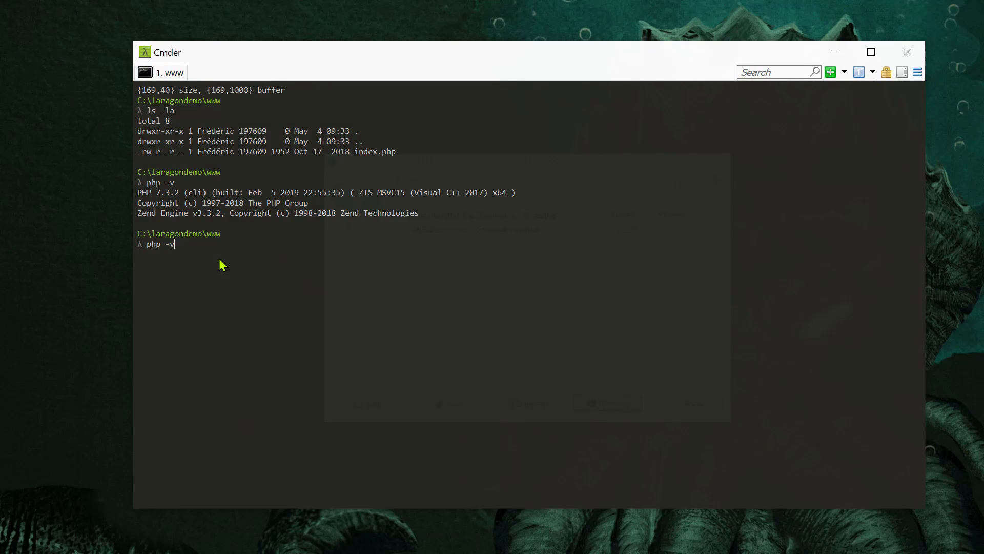
pyautogui.press('Return')
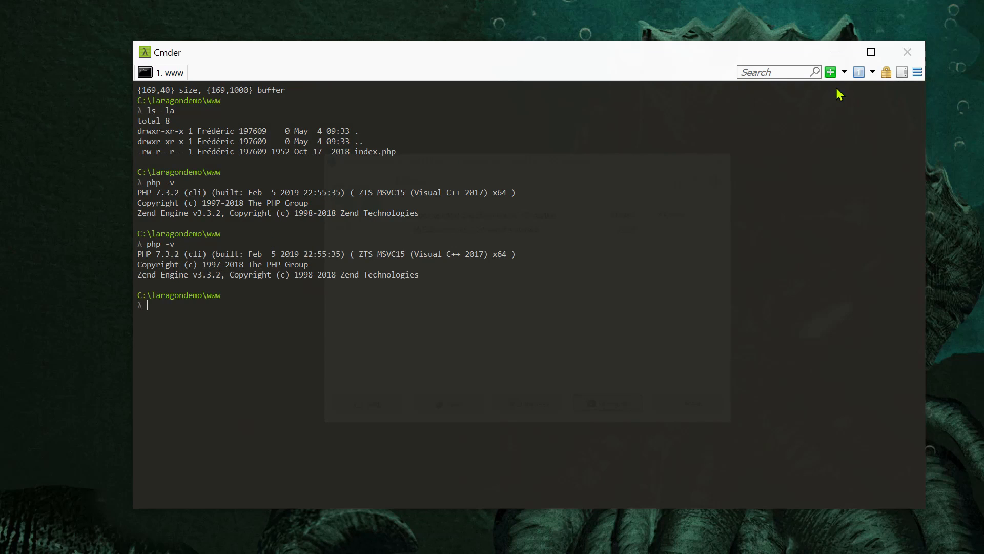
# Close the old terminal, open a fresh one from Laragon, check its PHP version with php -v, and minimize it.
pyautogui.click(907, 52)
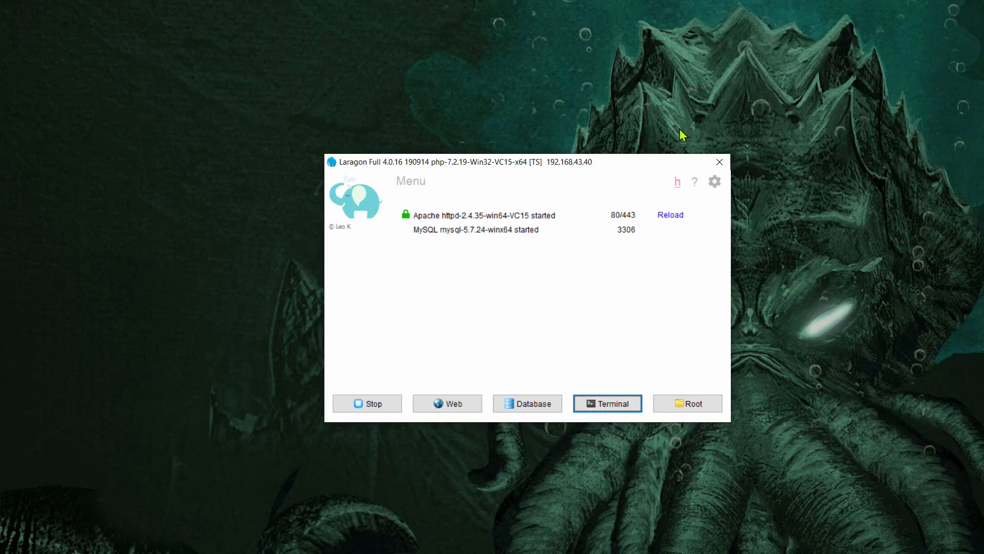
pyautogui.click(604, 410)
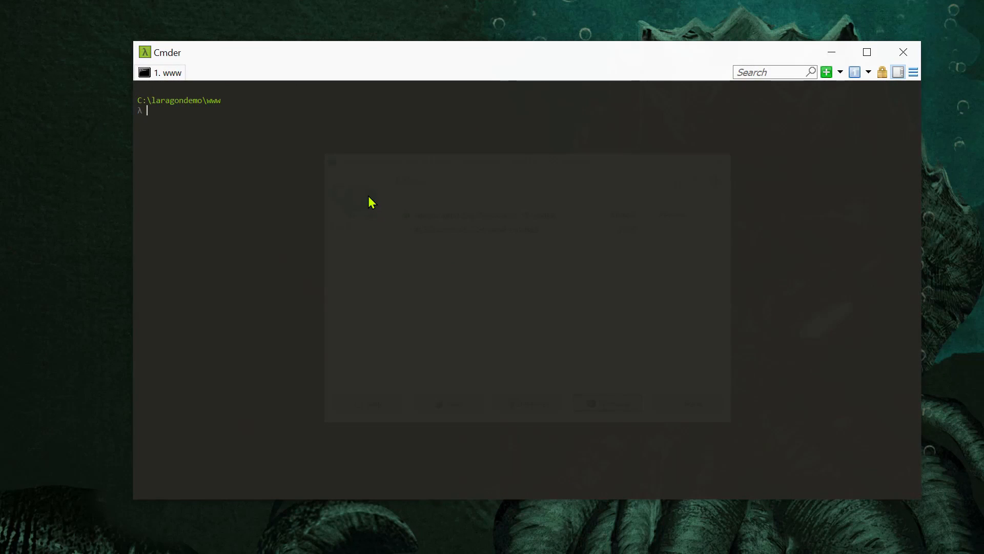
pyautogui.write('php -v')
pyautogui.press('Return')
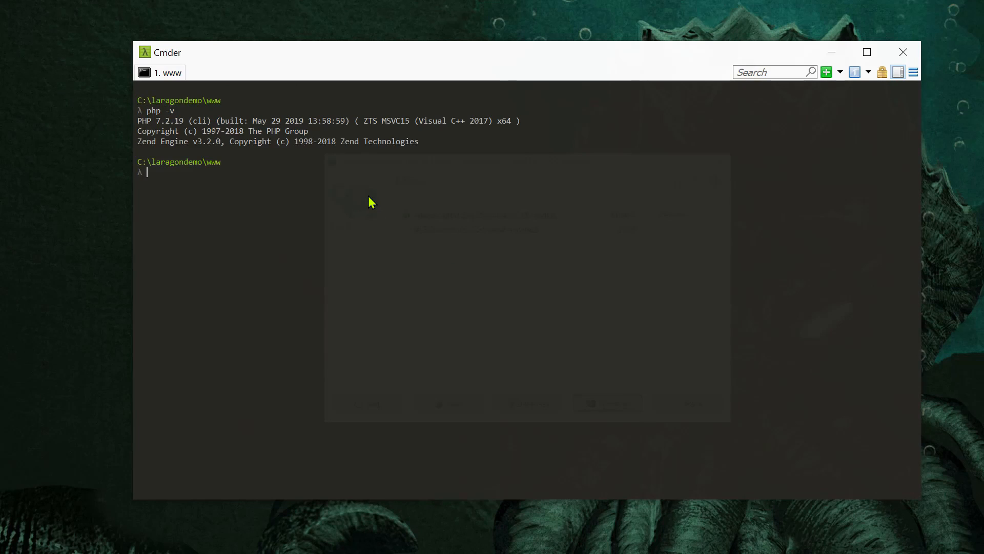
pyautogui.click(831, 58)
# Create a Laravel quick app project named demolaravel and minimize the console once installation has finished.
pyautogui.click(410, 181)
pyautogui.moveTo(443, 253)
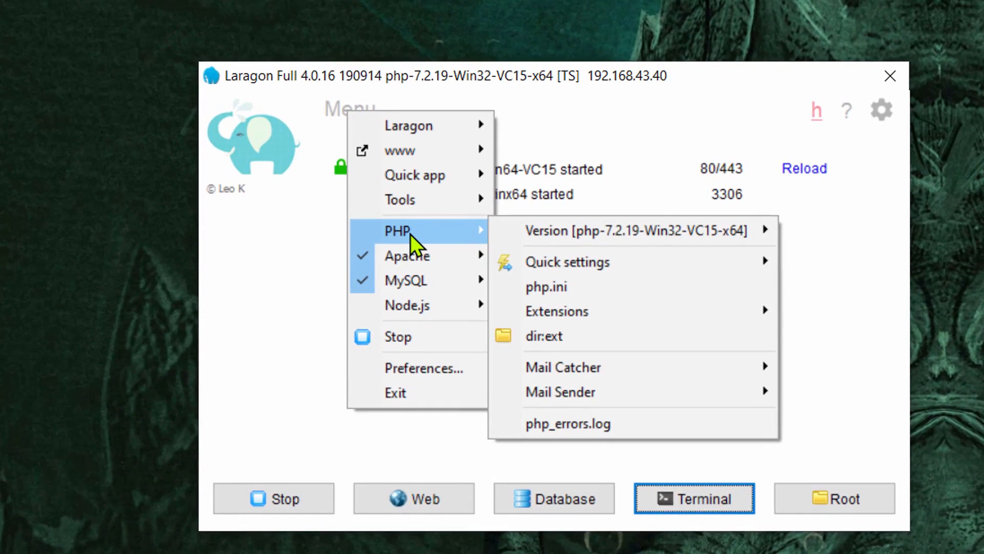
pyautogui.moveTo(413, 177)
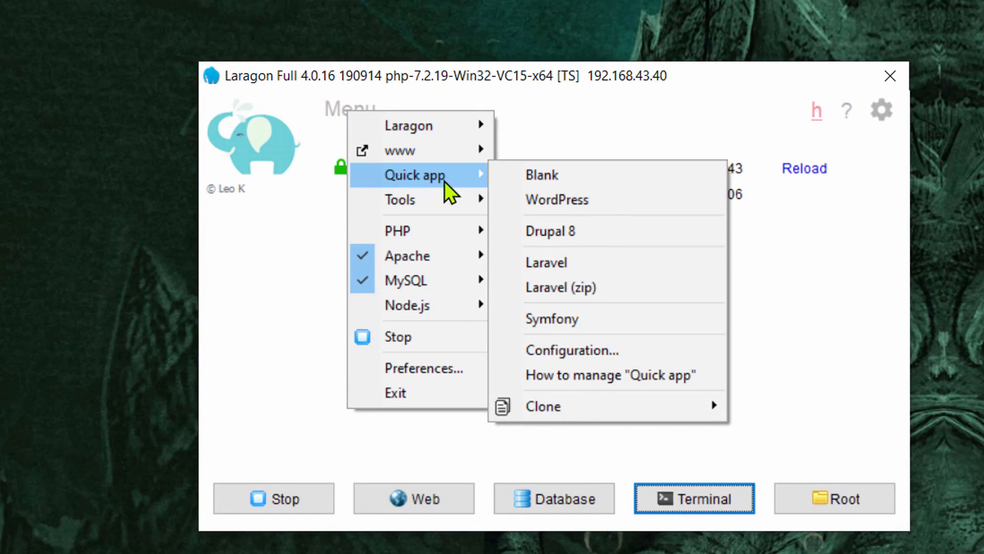
pyautogui.click(540, 264)
pyautogui.write('demola')
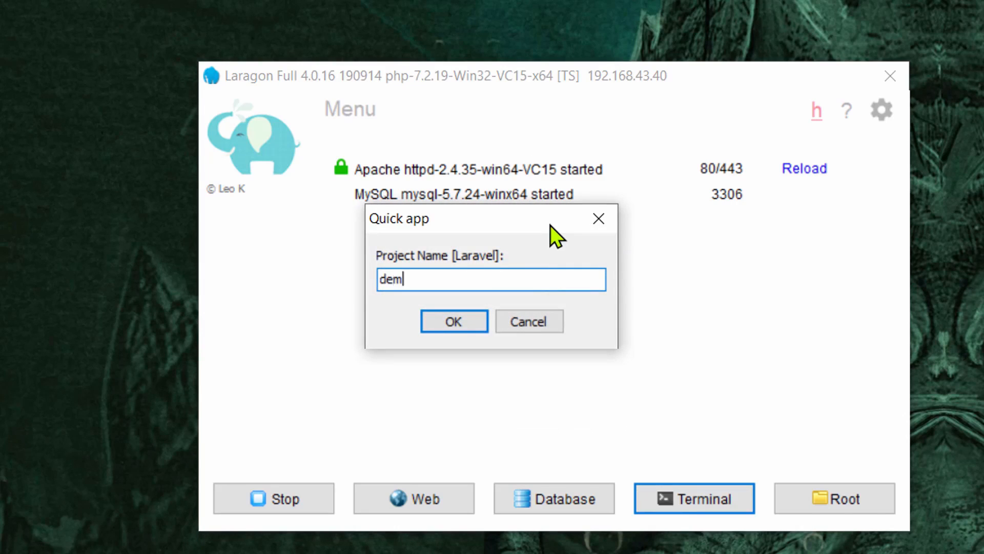
pyautogui.write('ravel')
pyautogui.click(463, 324)
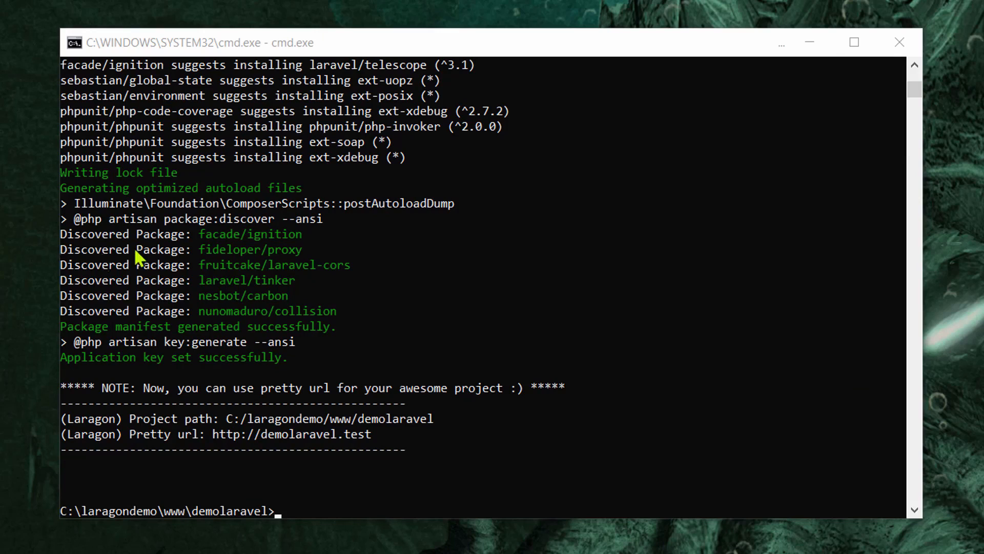
pyautogui.click(812, 41)
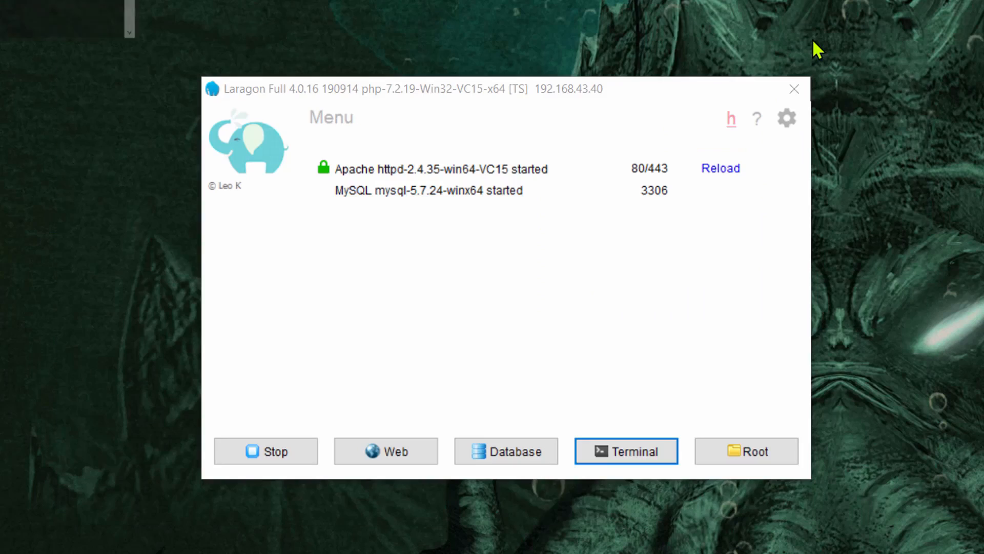
# Open the demolaravel site in the browser from Laragon's list of www projects.
pyautogui.click(340, 124)
pyautogui.moveTo(380, 157)
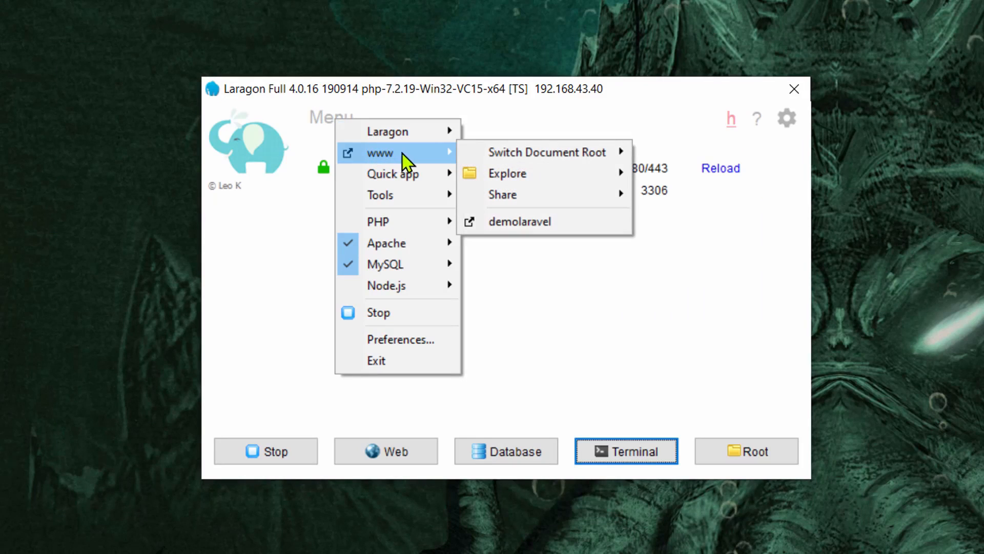
pyautogui.click(534, 226)
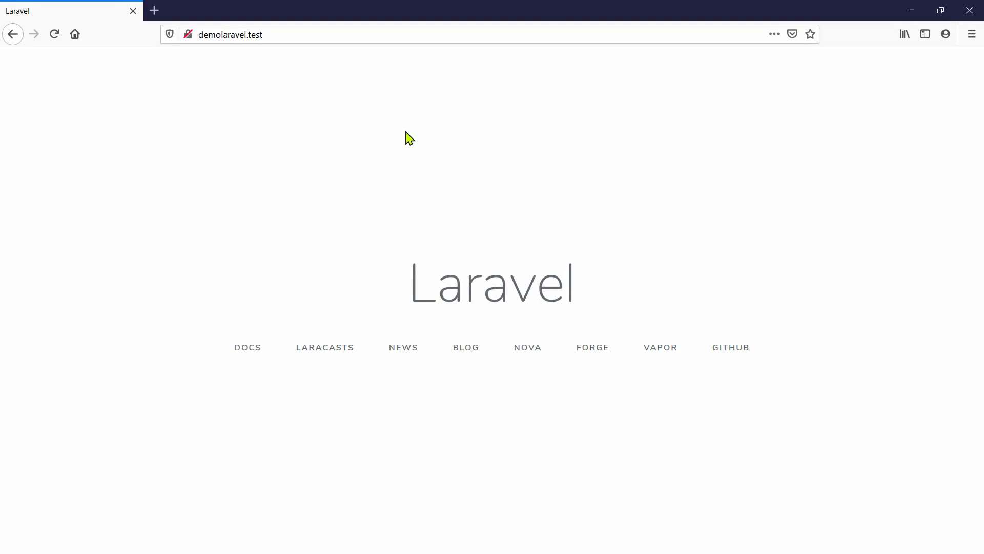
# Look over Laragon's document root options and share the demolaravel site publicly.
pyautogui.click(407, 183)
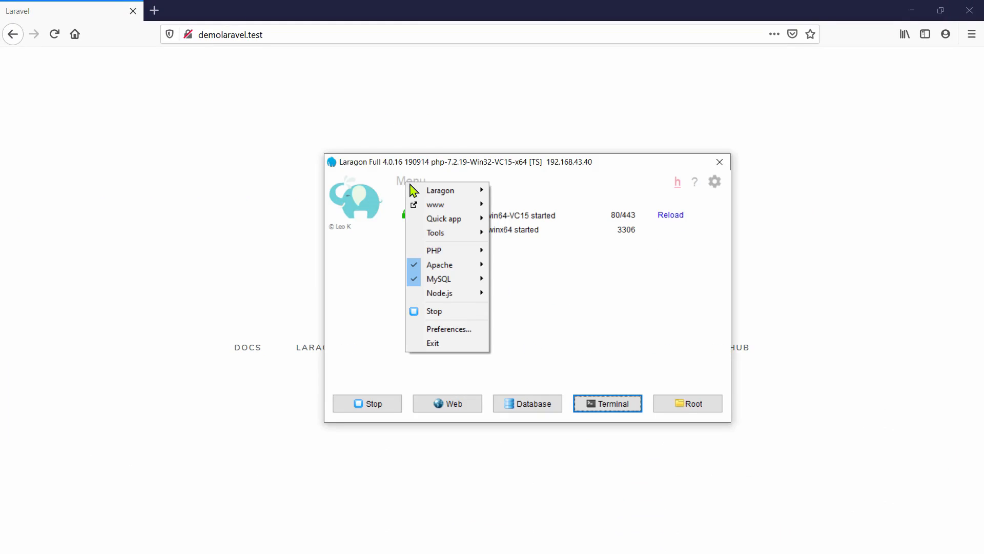
pyautogui.moveTo(429, 205)
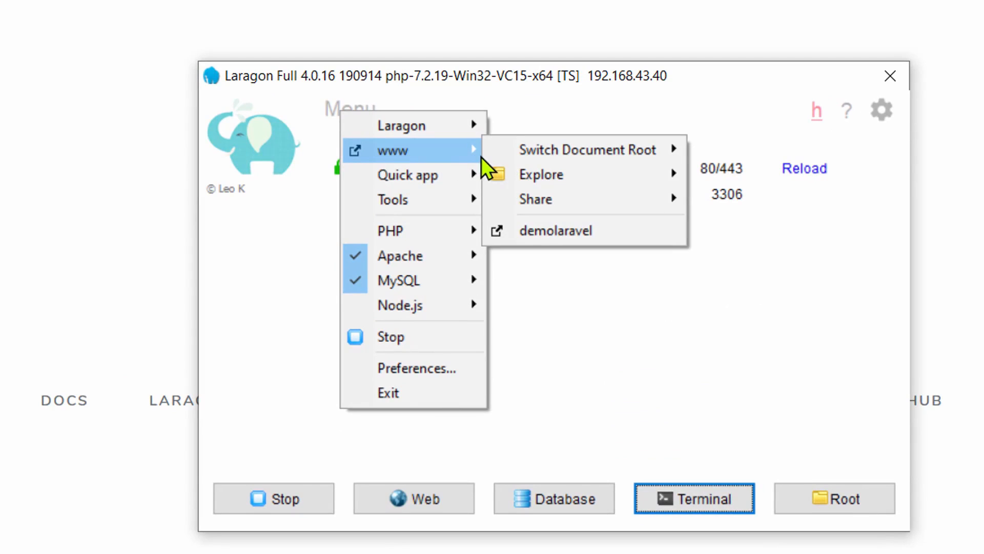
pyautogui.moveTo(557, 153)
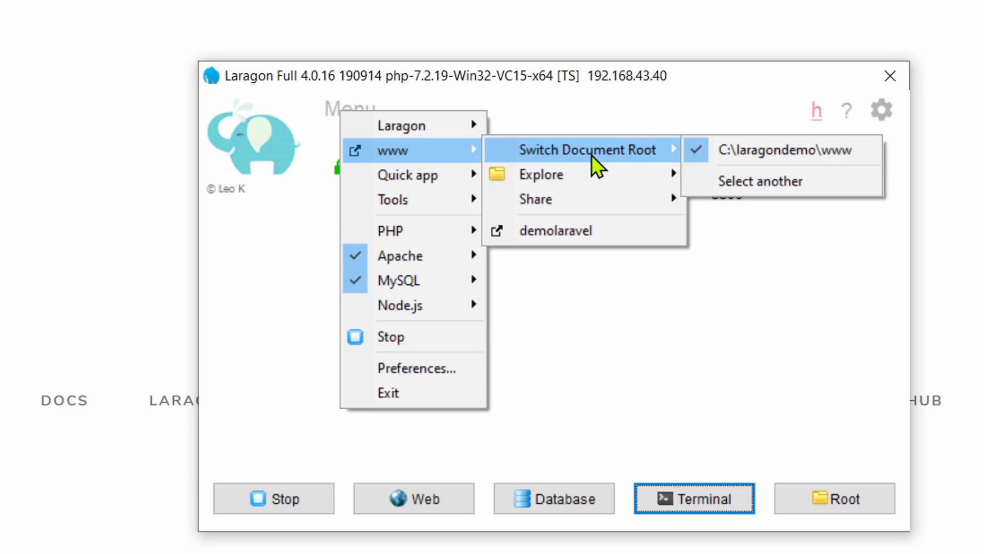
pyautogui.moveTo(548, 203)
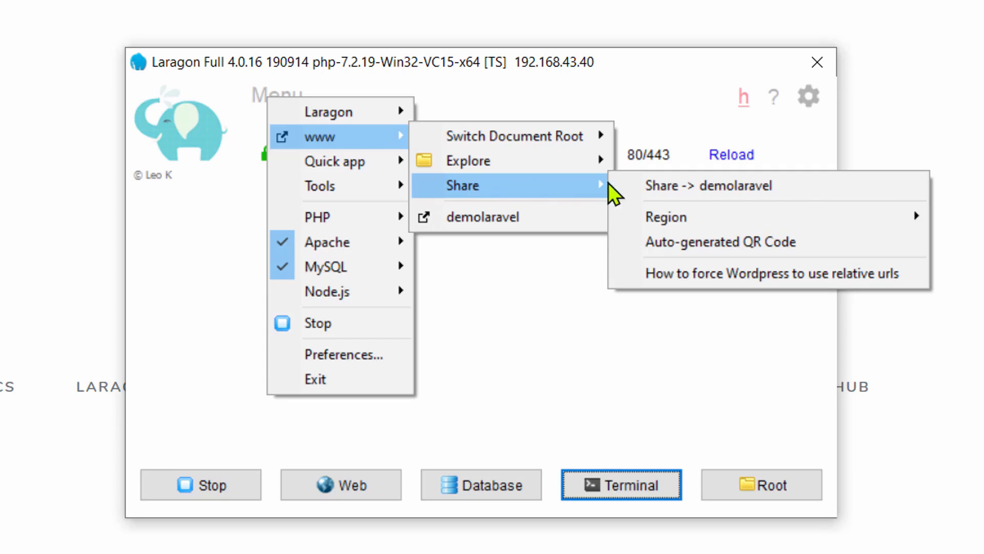
pyautogui.click(751, 186)
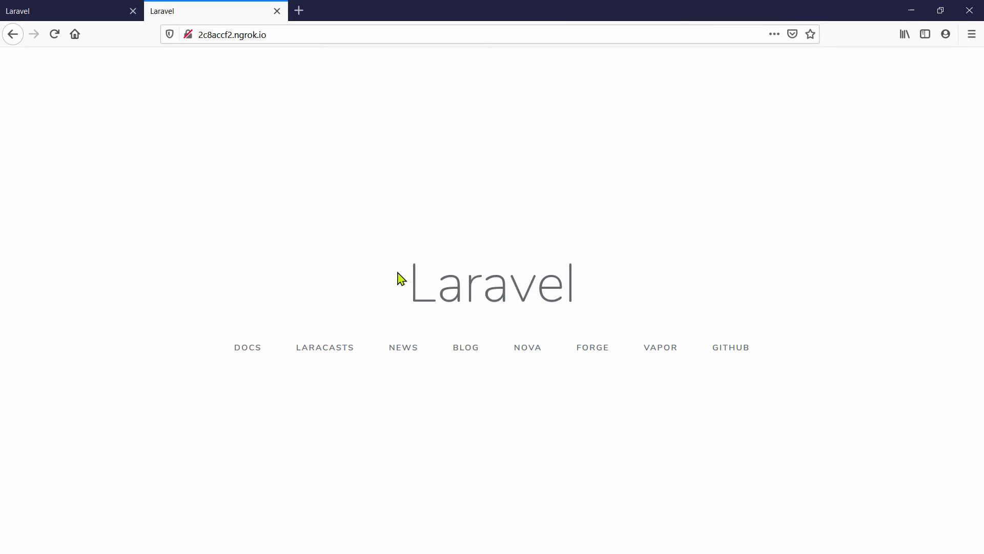
# Copy the HTTPS forwarding address from the ngrok console, load it in the browser, and view the site's tracking protection details.
pyautogui.hotkey('alt', 'Tab')
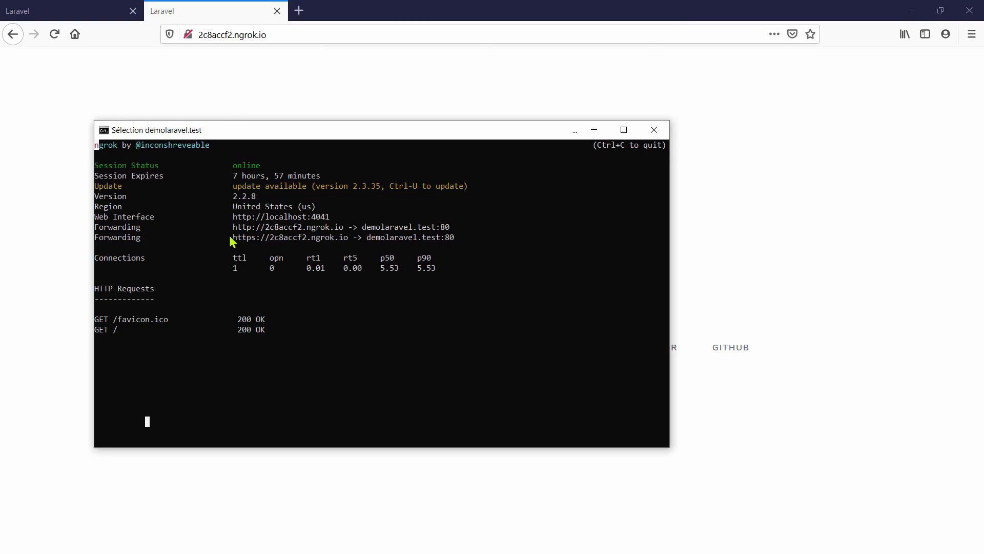
pyautogui.moveTo(233, 239); pyautogui.dragTo(352, 255)
pyautogui.hotkey('ctrl', 'c')
pyautogui.click(286, 36)
pyautogui.hotkey('ctrl', 'v')
pyautogui.press('Return')
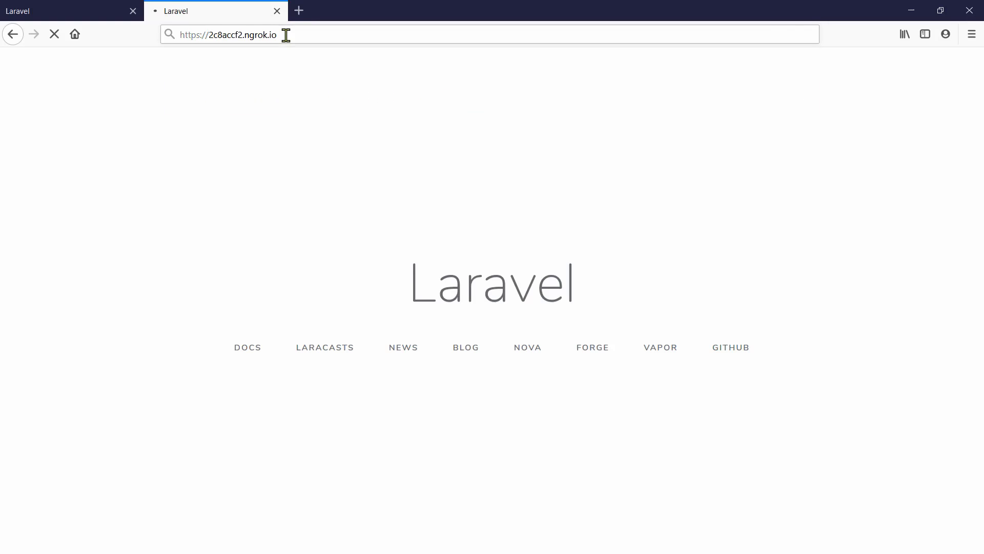
pyautogui.click(170, 36)
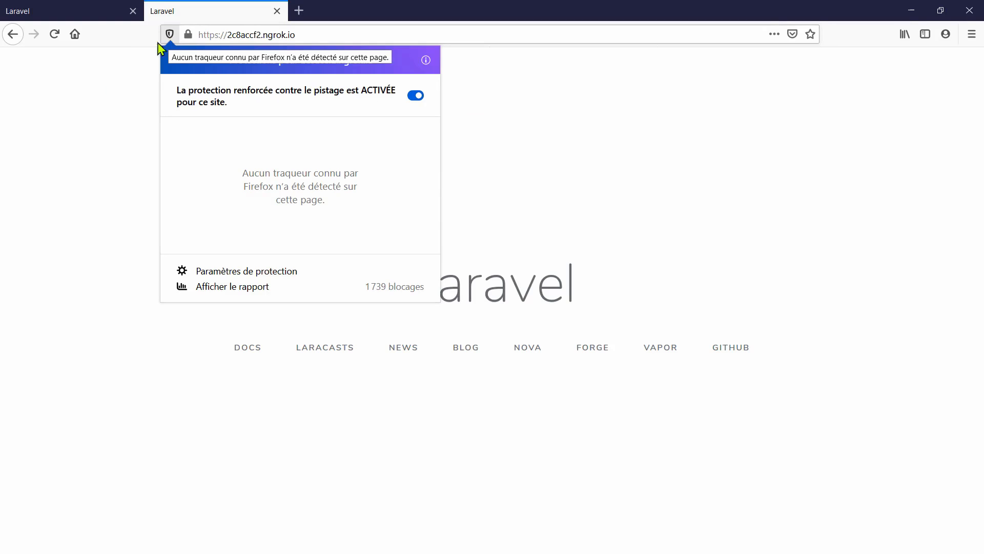
# Return to Laragon, move its window aside, and open the demolaravel project folder in File Explorer.
pyautogui.hotkey('alt', 'Tab')
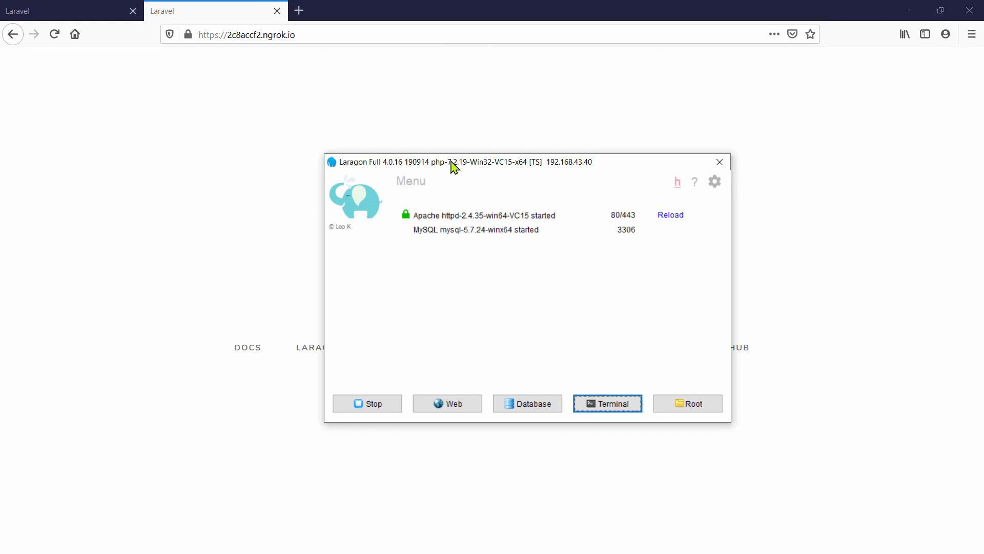
pyautogui.moveTo(455, 167); pyautogui.dragTo(340, 138)
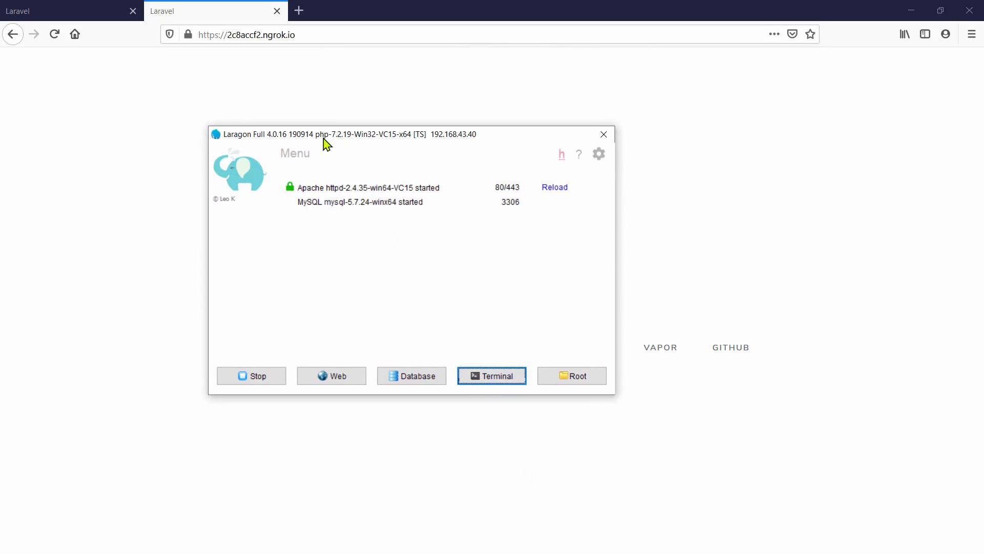
pyautogui.click(301, 161)
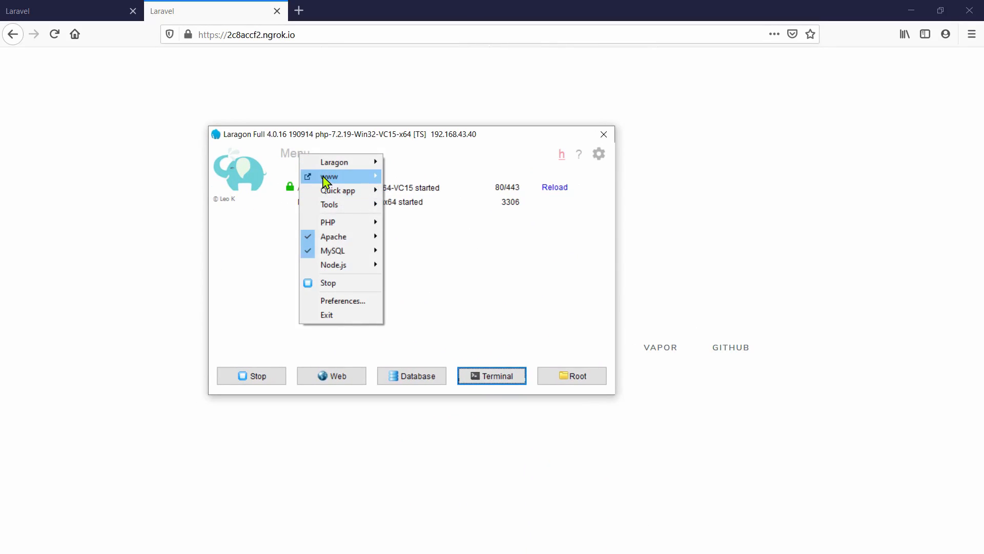
pyautogui.moveTo(326, 178)
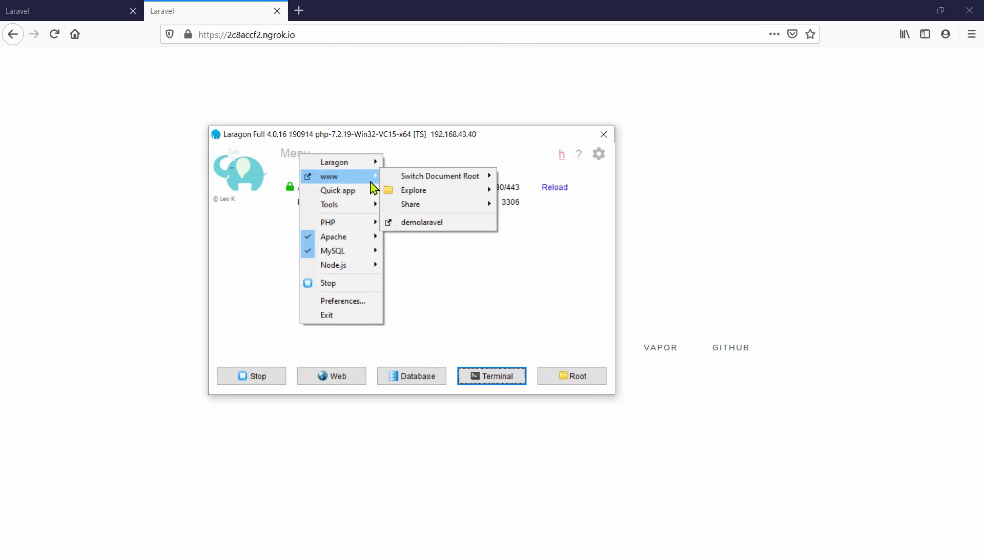
pyautogui.moveTo(417, 196)
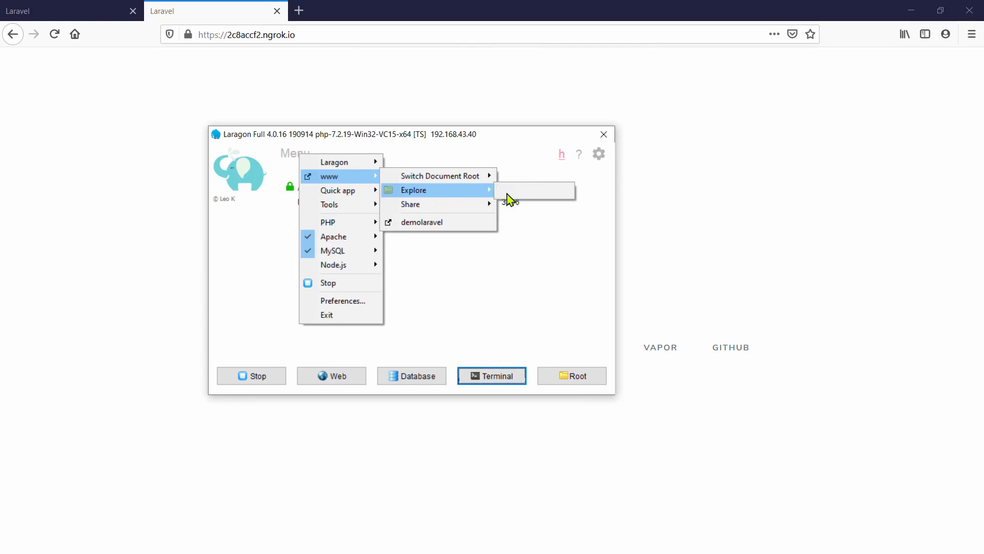
pyautogui.click(537, 195)
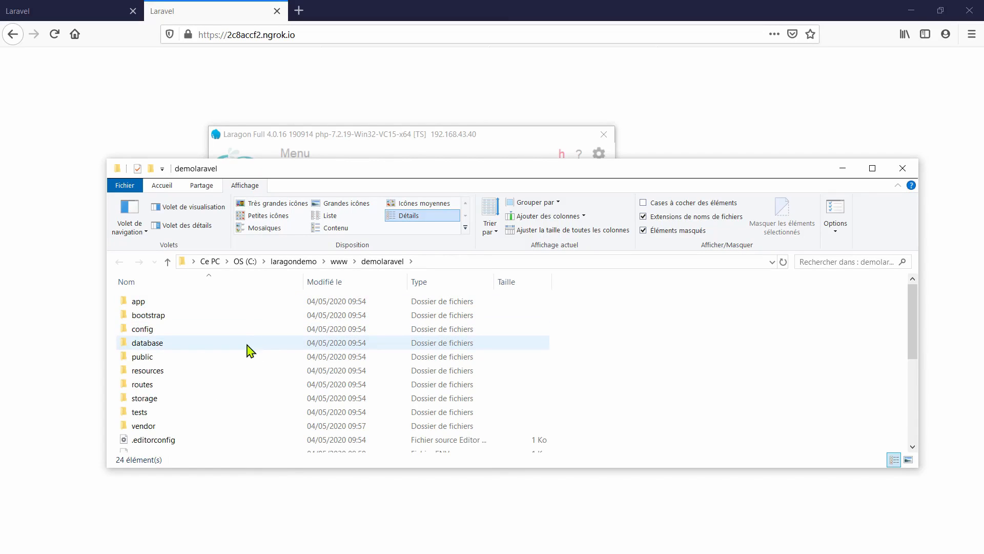
# Open welcome.blade.php from the project's resources\views folder in Notepad++.
pyautogui.doubleClick(159, 371)
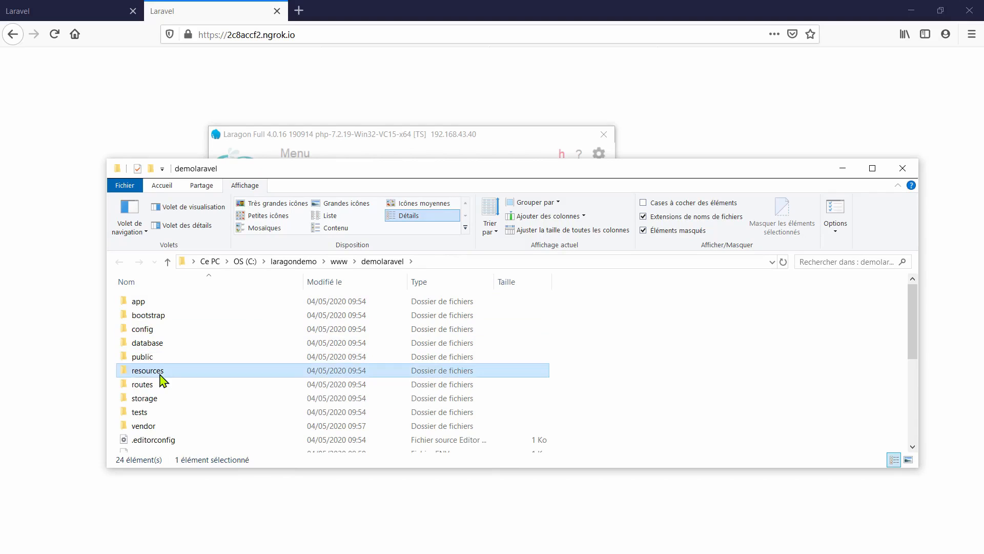
pyautogui.doubleClick(135, 345)
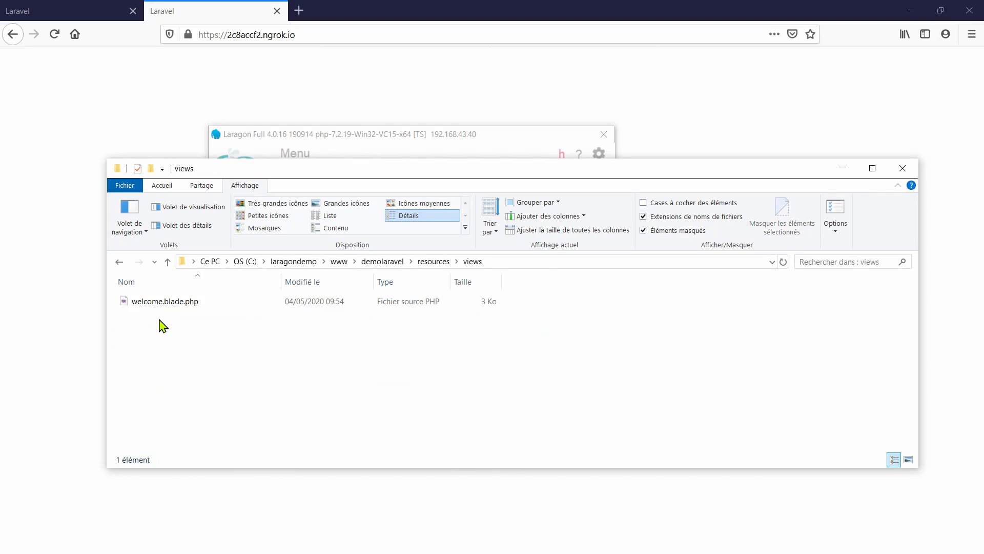
pyautogui.rightClick(159, 307)
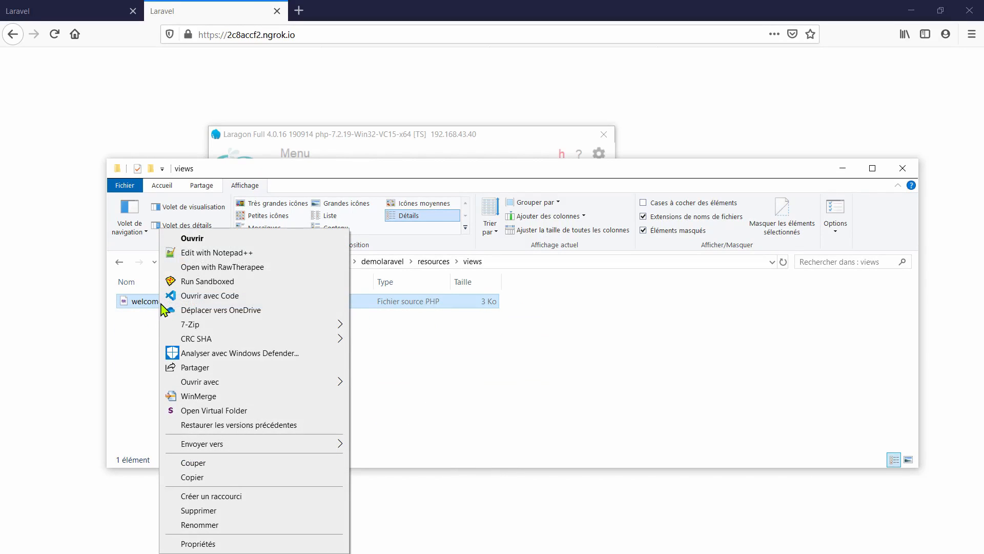
pyautogui.click(241, 252)
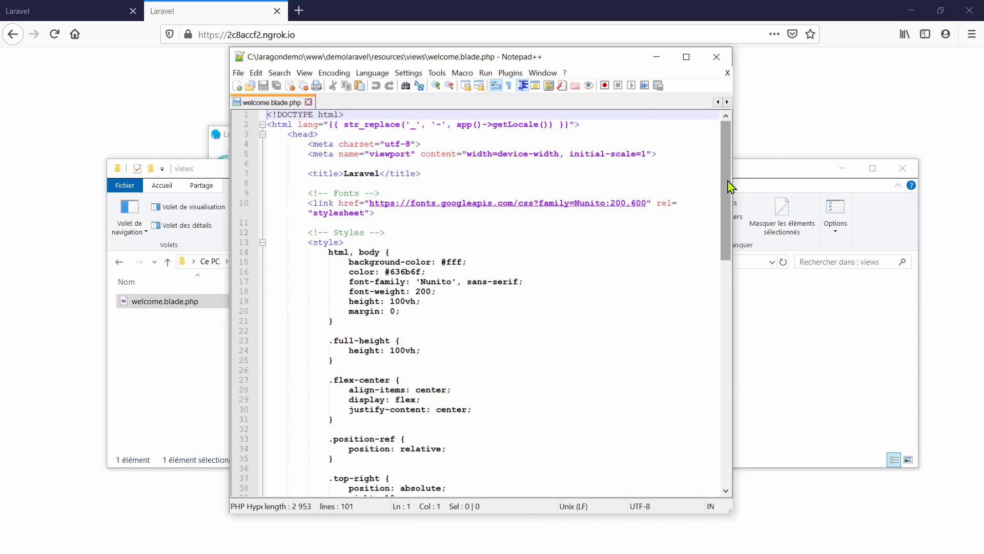
# Change the title text in the content block of welcome.blade.php to "Laravel Demo".
pyautogui.moveTo(728, 180); pyautogui.dragTo(722, 424)
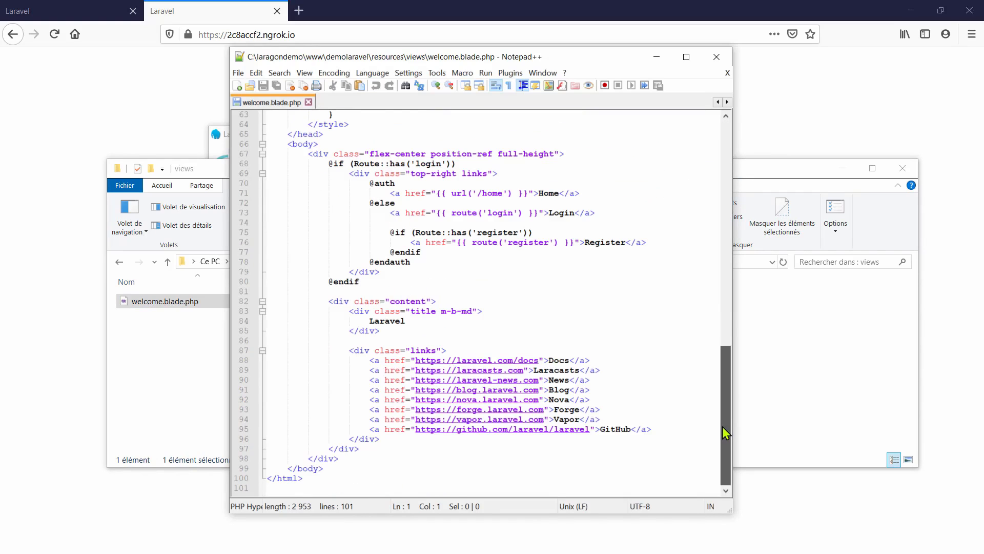
pyautogui.click(486, 320)
pyautogui.write('Demo')
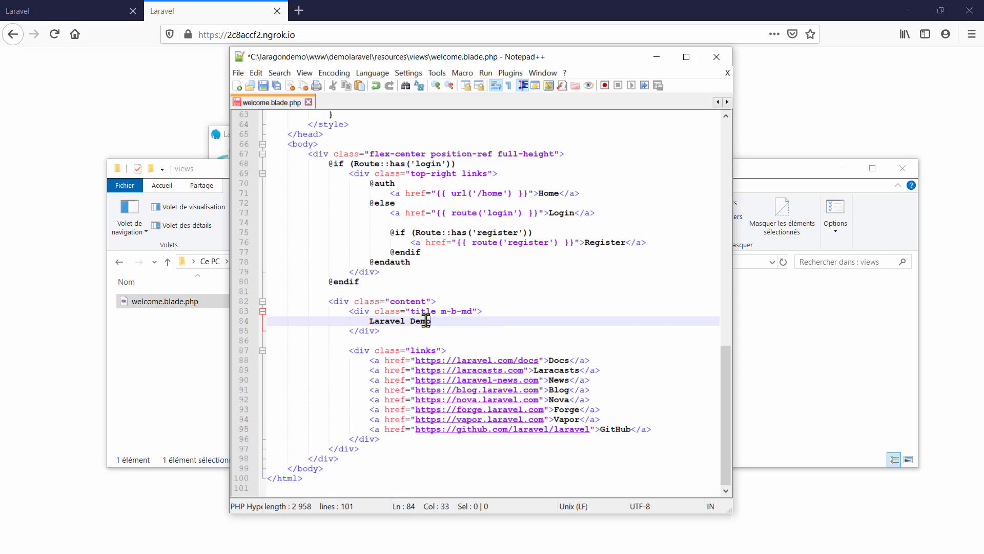
# Save welcome.blade.php and reload the project's ngrok page in the browser to check the edited title.
pyautogui.hotkey('ctrl', 's')
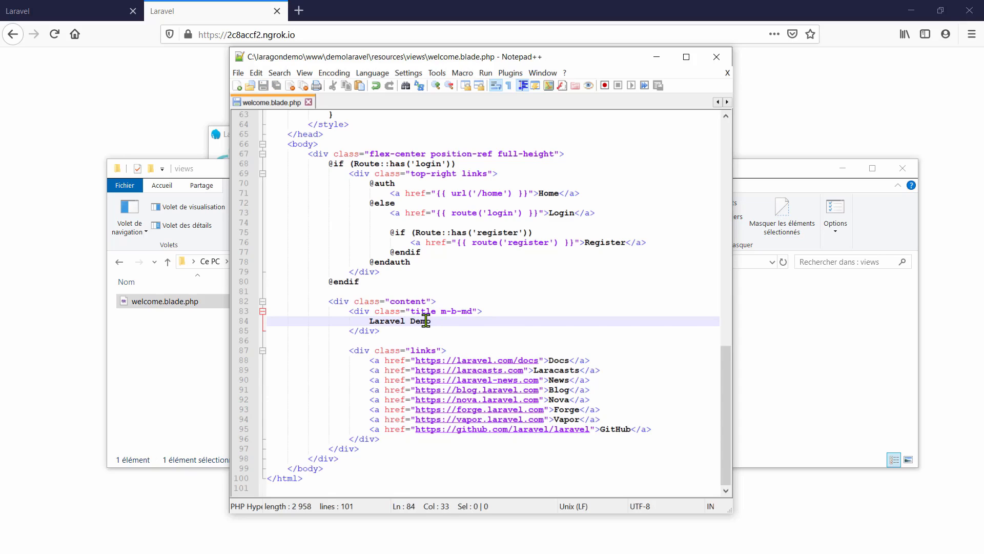
pyautogui.click(112, 118)
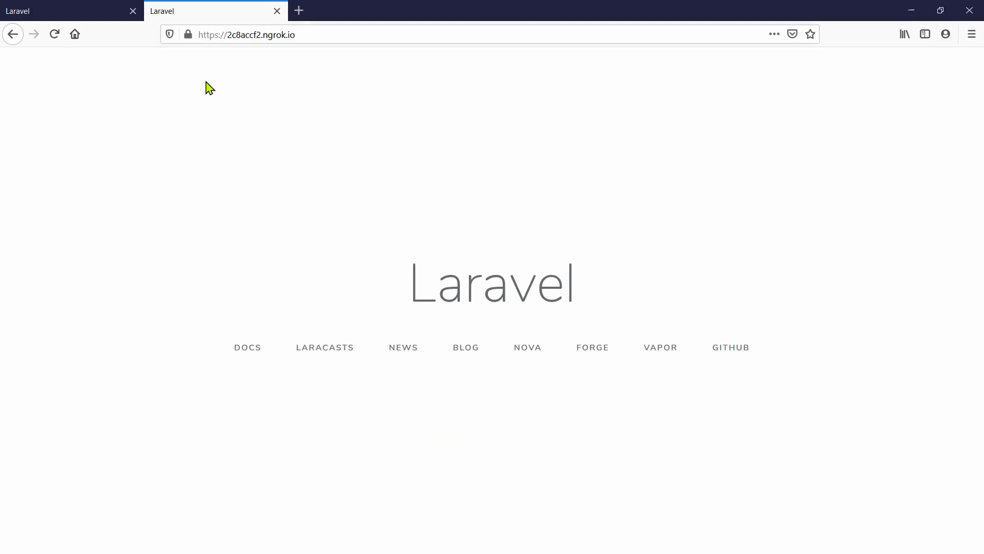
pyautogui.press('F5')
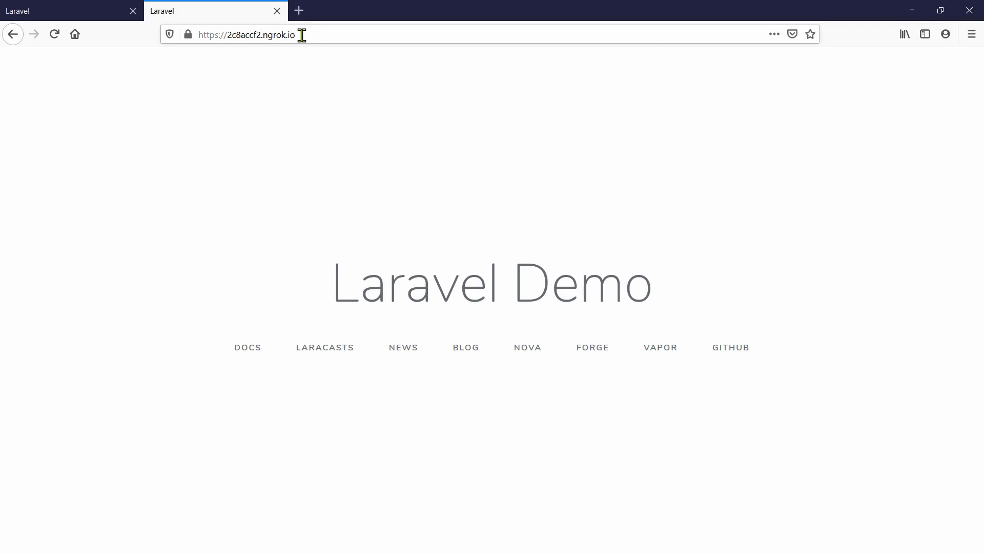
# Switch to Laragon, launch its database manager, and open the saved Laragon session on localhost.
pyautogui.hotkey('alt', 'Tab')
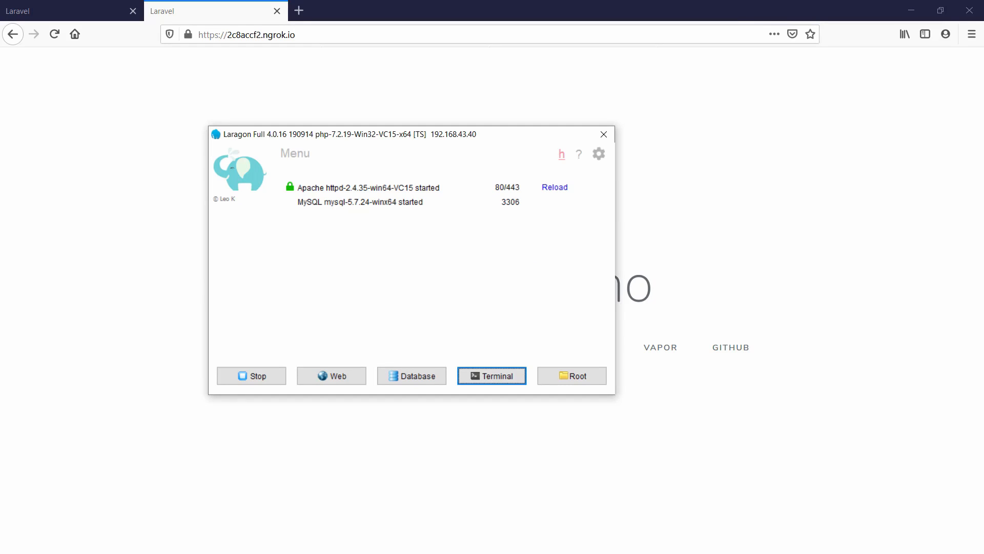
pyautogui.click(419, 378)
pyautogui.moveTo(248, 53); pyautogui.dragTo(449, 159)
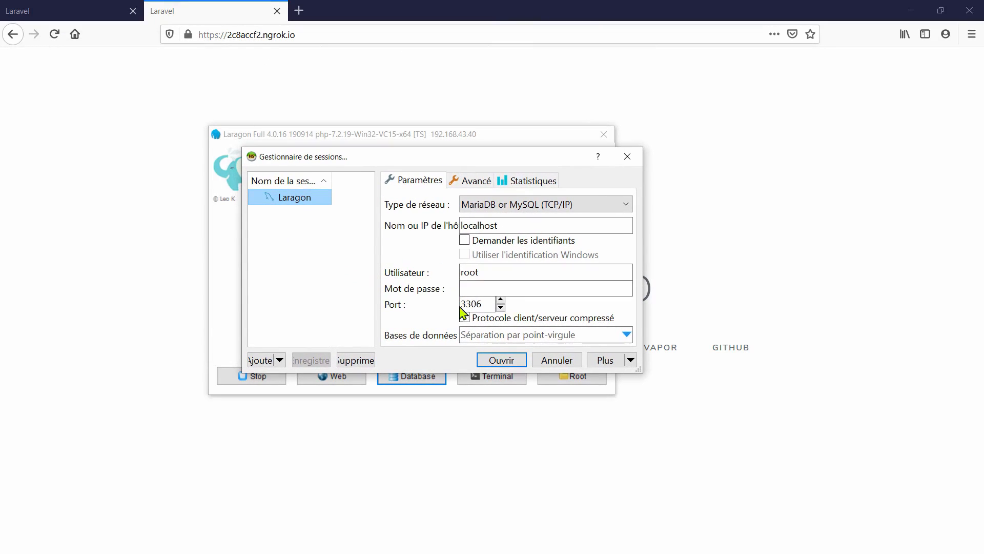
pyautogui.click(502, 360)
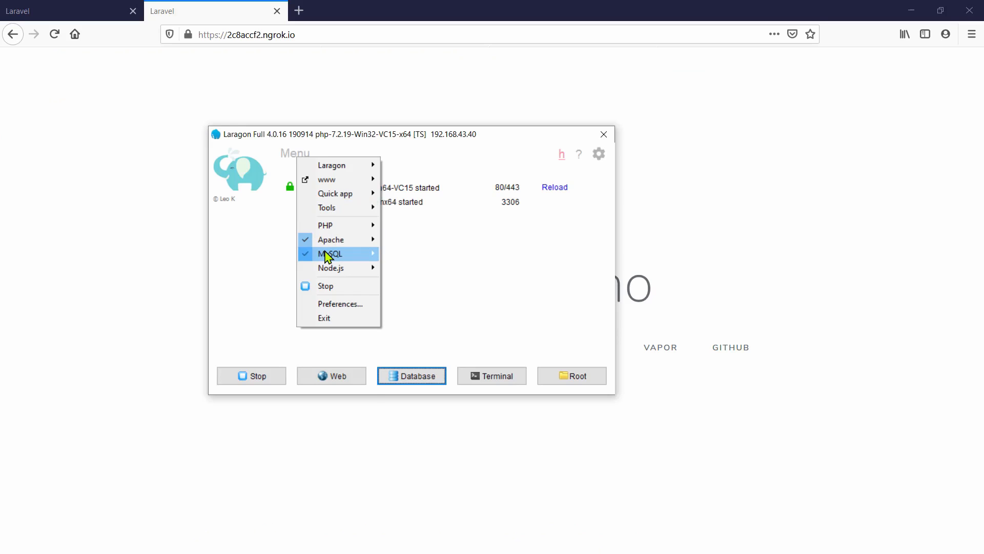
# Review Laragon's MySQL options, and examine the installed PHP versions and other tools in the laragondemo\bin folder.
pyautogui.moveTo(327, 254)
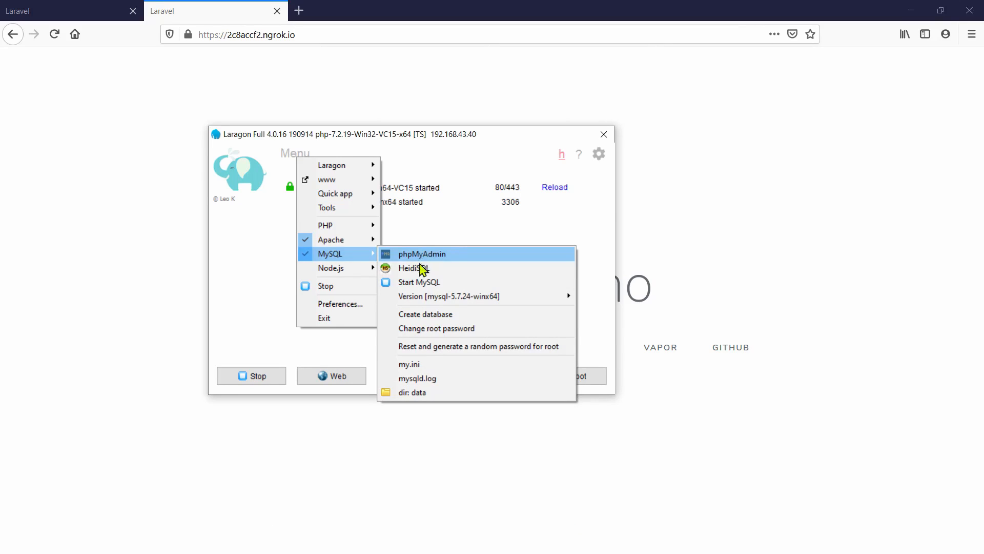
pyautogui.moveTo(423, 300)
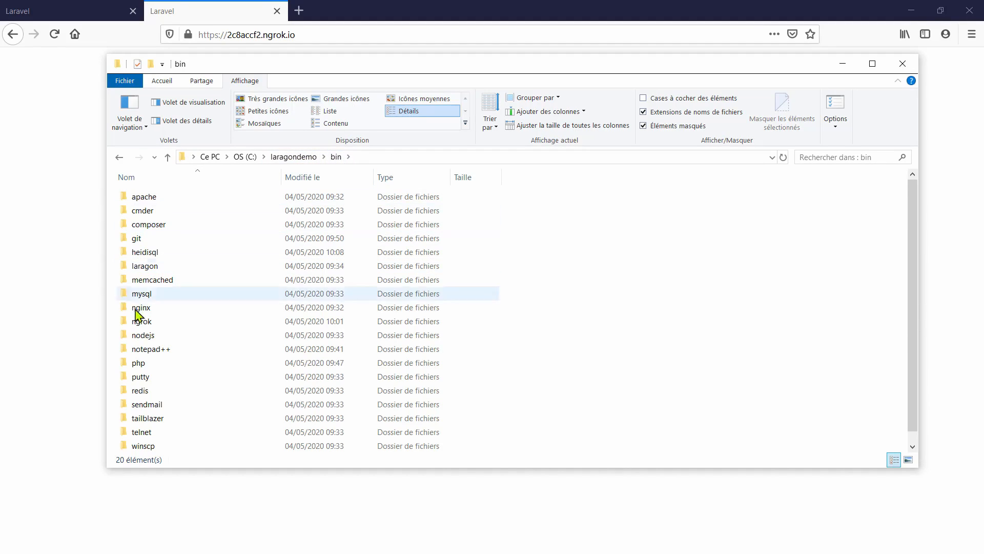
pyautogui.doubleClick(146, 365)
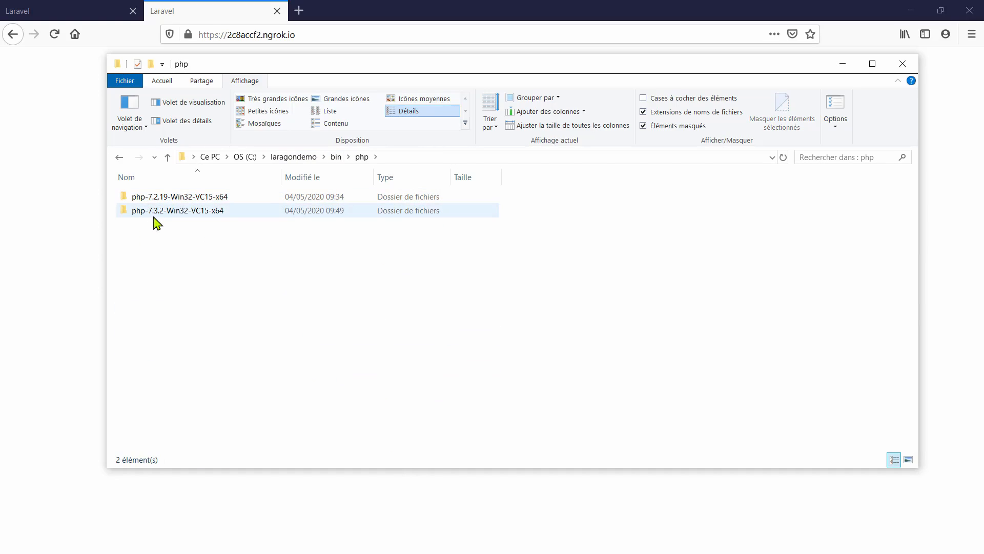
pyautogui.moveTo(169, 224)
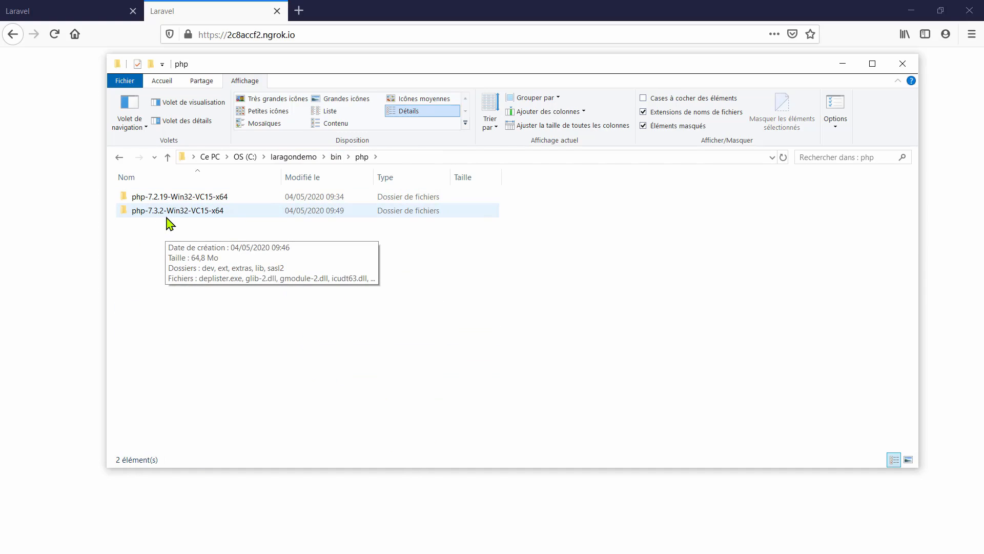
pyautogui.click(339, 157)
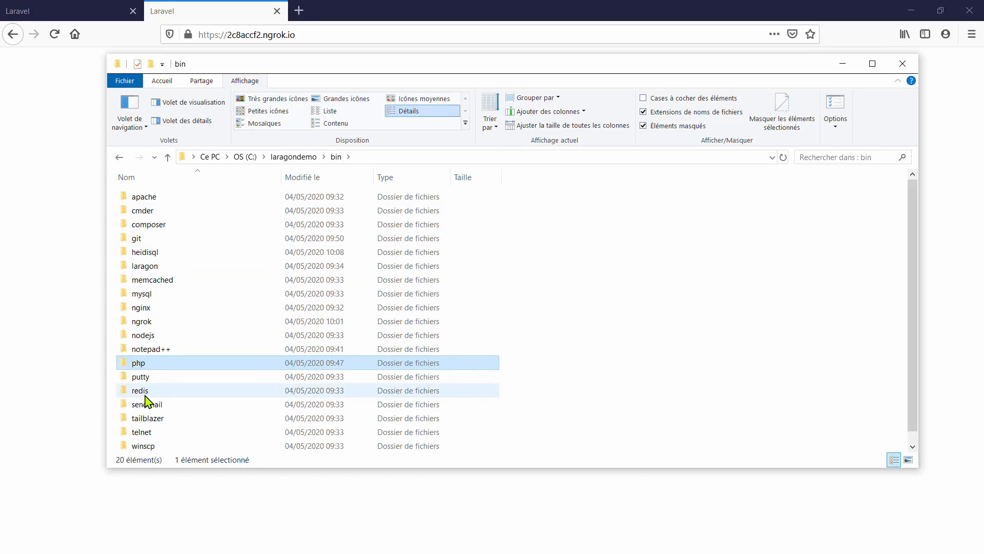
pyautogui.scroll(-1, 146, 401)
pyautogui.scroll(1, 147, 402)
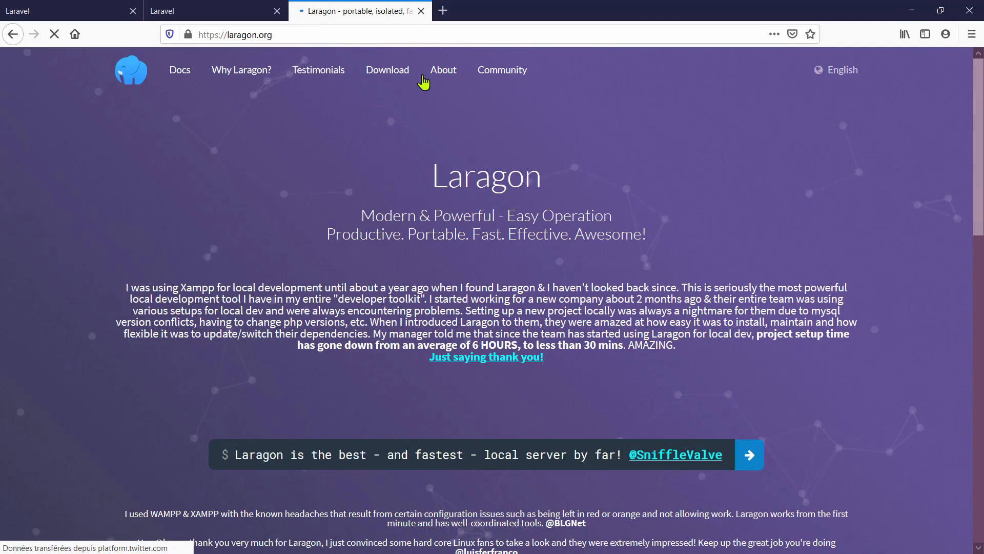
# From the Laragon website's Download page, open the Migrate from WAMP guide and read its code and database copying instructions.
pyautogui.click(387, 70)
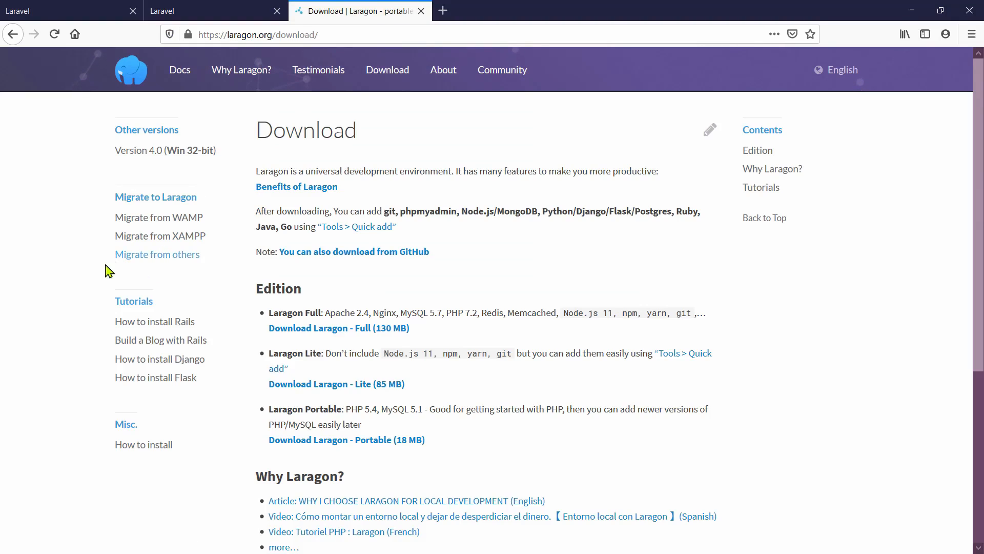
pyautogui.click(154, 218)
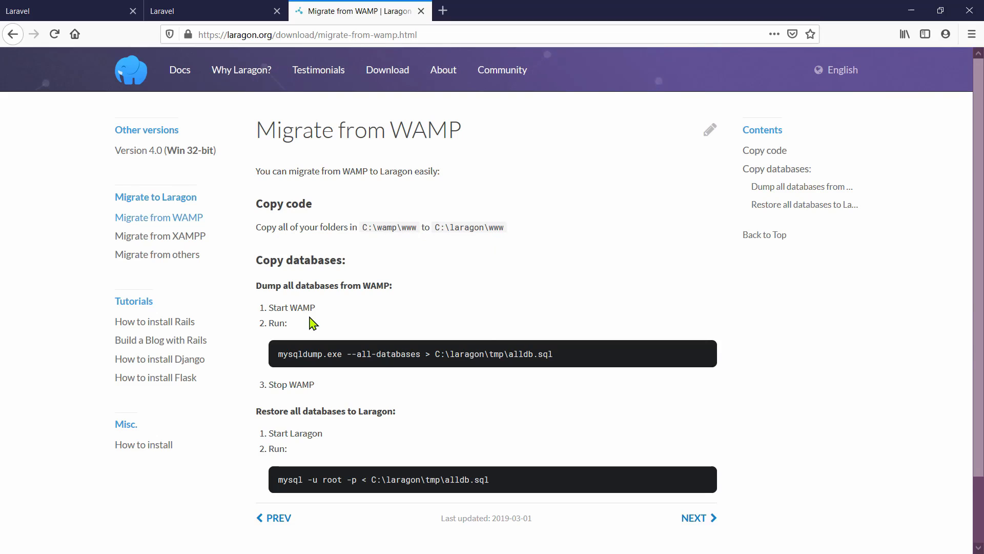
pyautogui.scroll(-2, 342, 269)
pyautogui.scroll(-1, 278, 407)
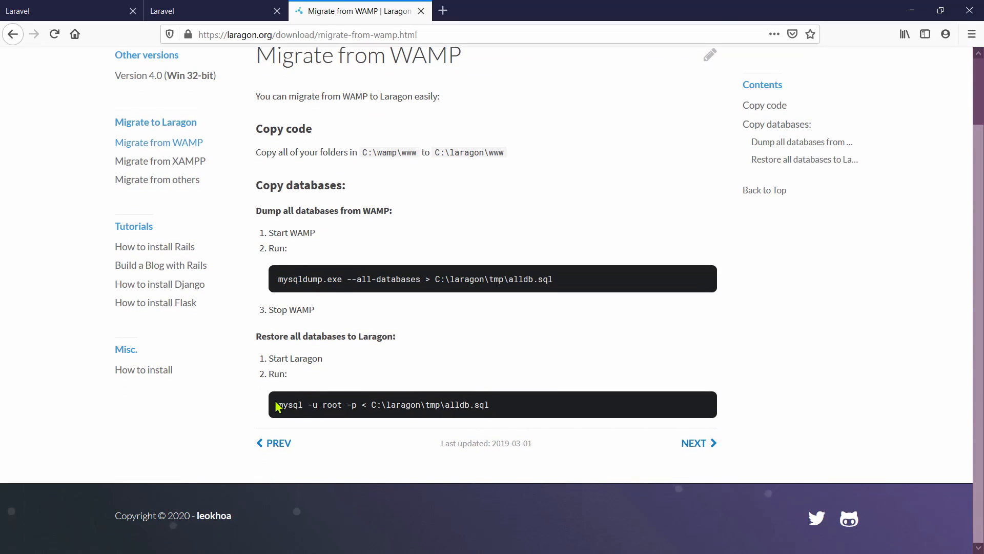